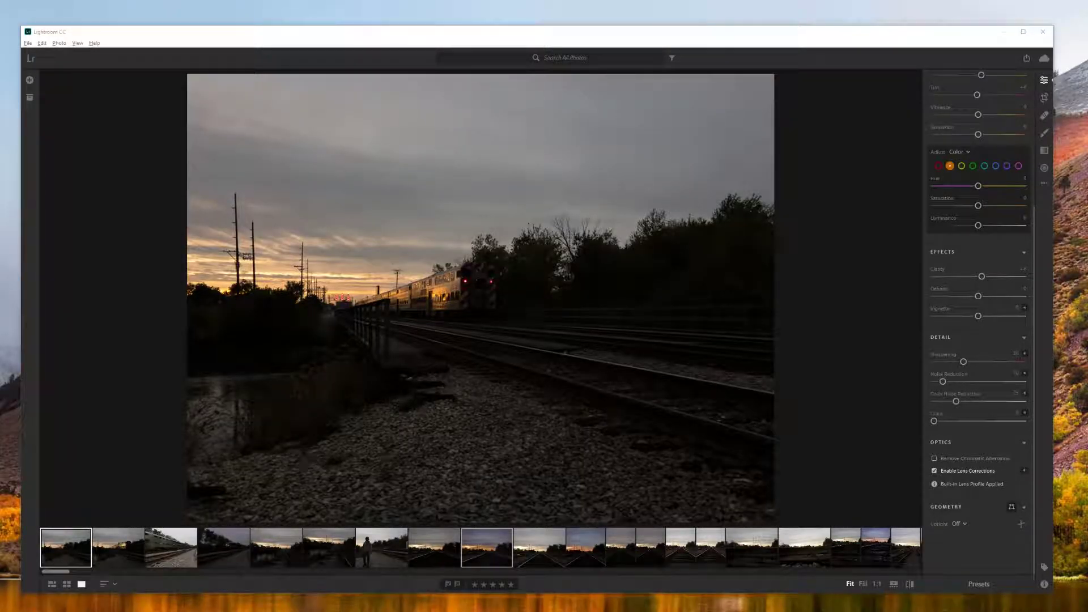
# Step: Look through the railroad sunset photos in the filmstrip, viewing several unedited shots and the edited portrait version
pyautogui.click(683, 555)
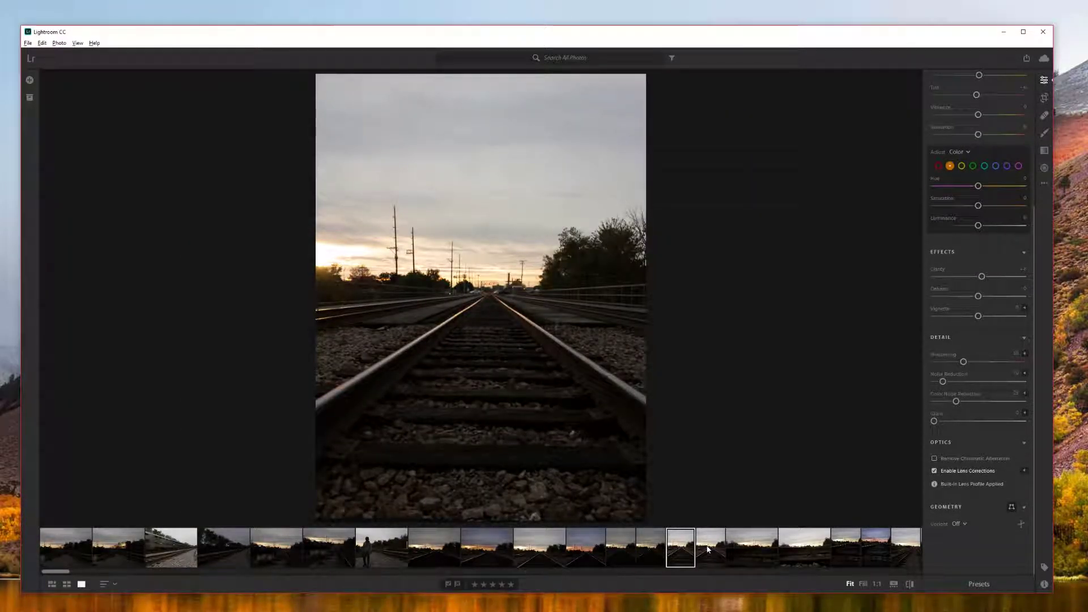
pyautogui.click(707, 548)
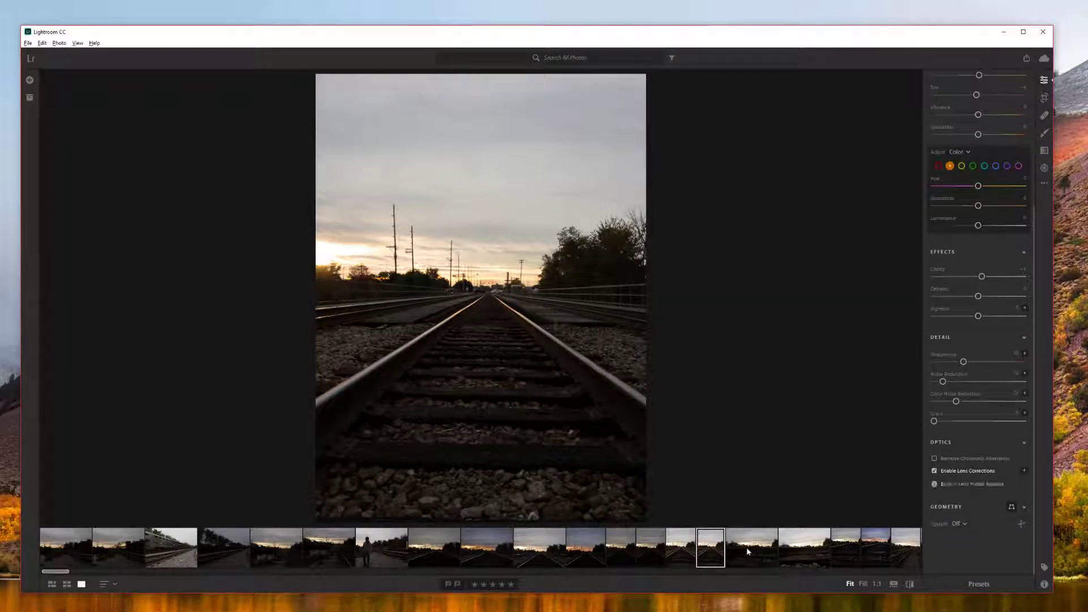
pyautogui.click(753, 560)
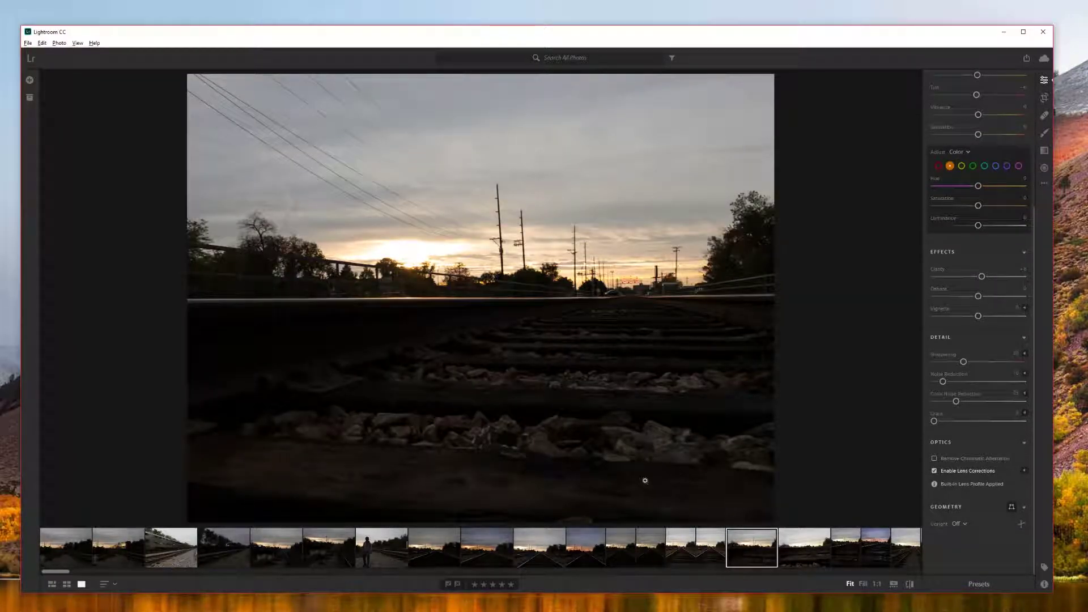
pyautogui.click(810, 547)
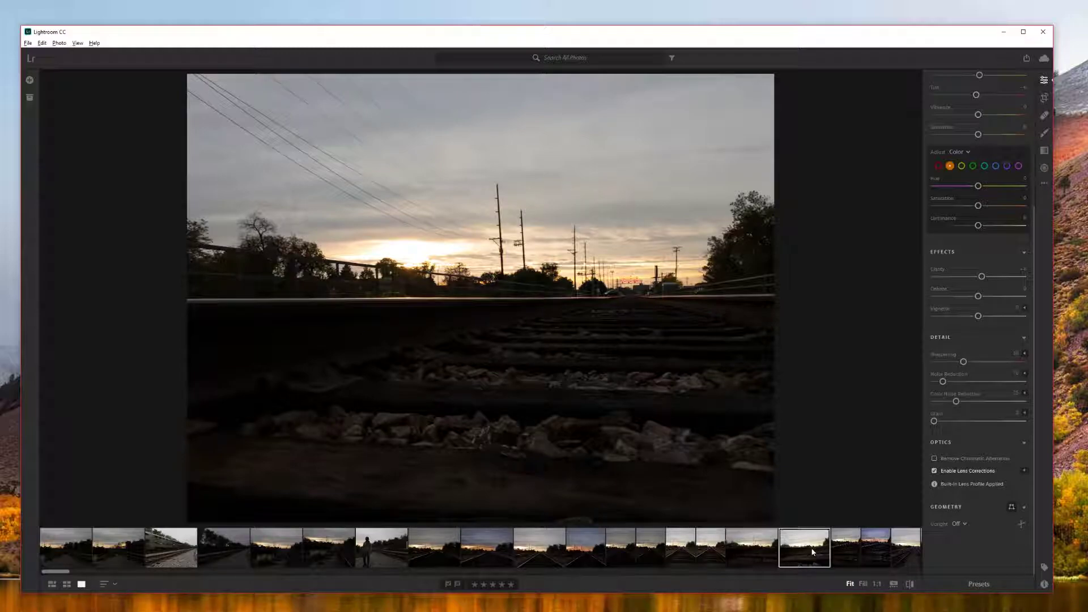
pyautogui.click(857, 546)
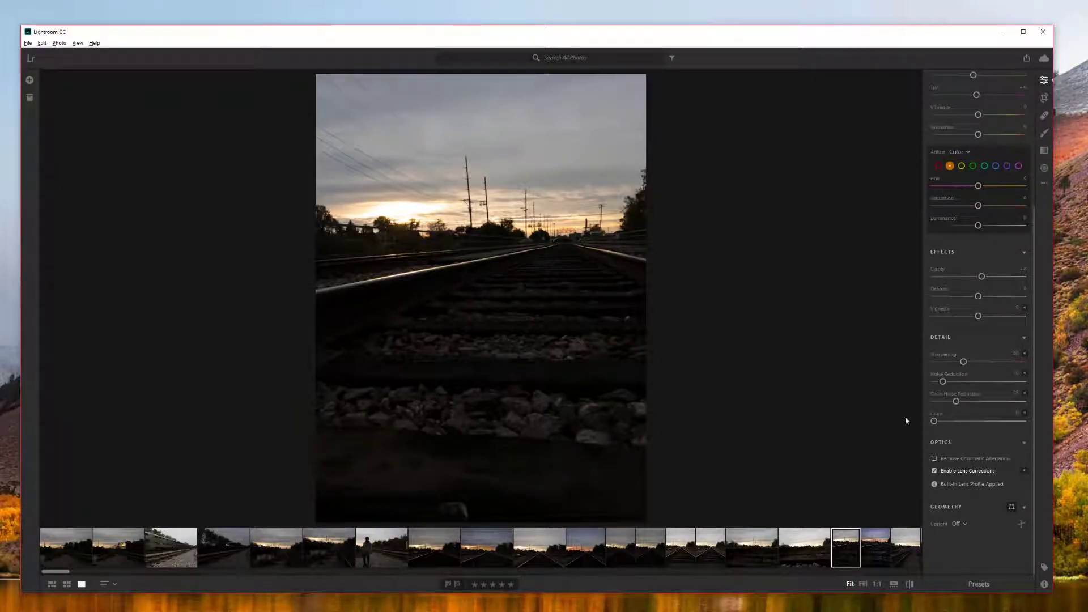
pyautogui.scroll(4, 976, 332)
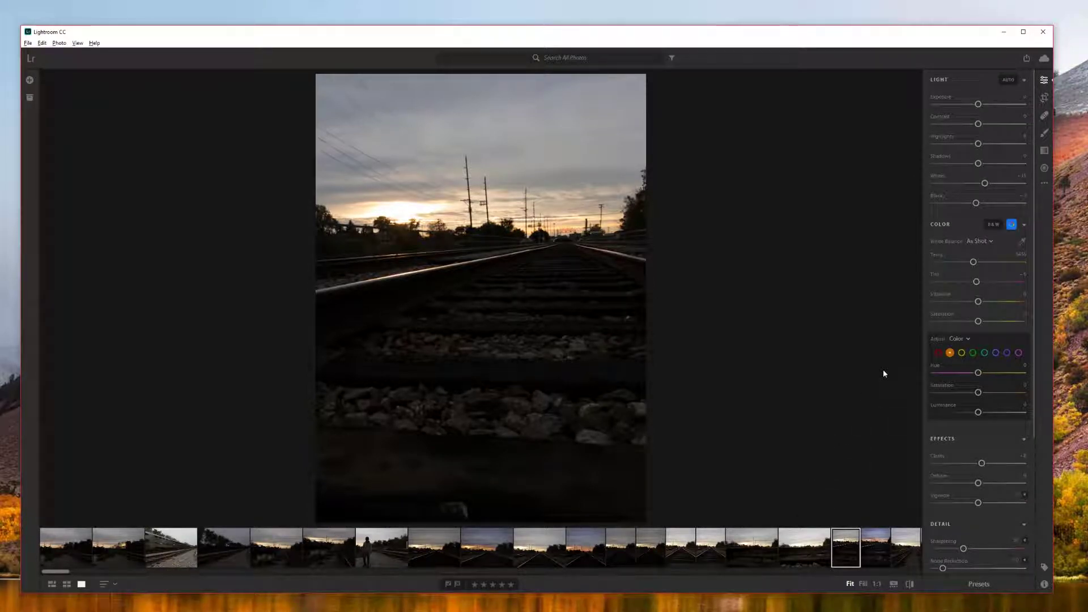
pyautogui.click(875, 549)
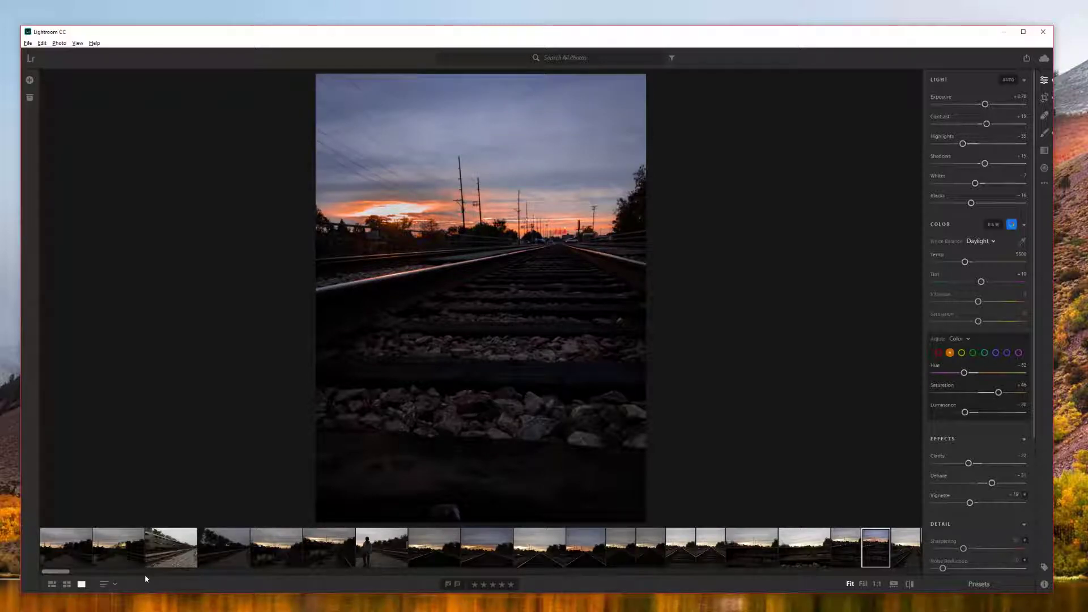
# Step: Open the landscape sunset shot of the tracks and set Exposure +0.20, Contrast +17, Highlights -68, Shadows about -53, Whites -47 and Blacks -9
pyautogui.moveTo(60, 572); pyautogui.dragTo(79, 572)
pyautogui.click(381, 538)
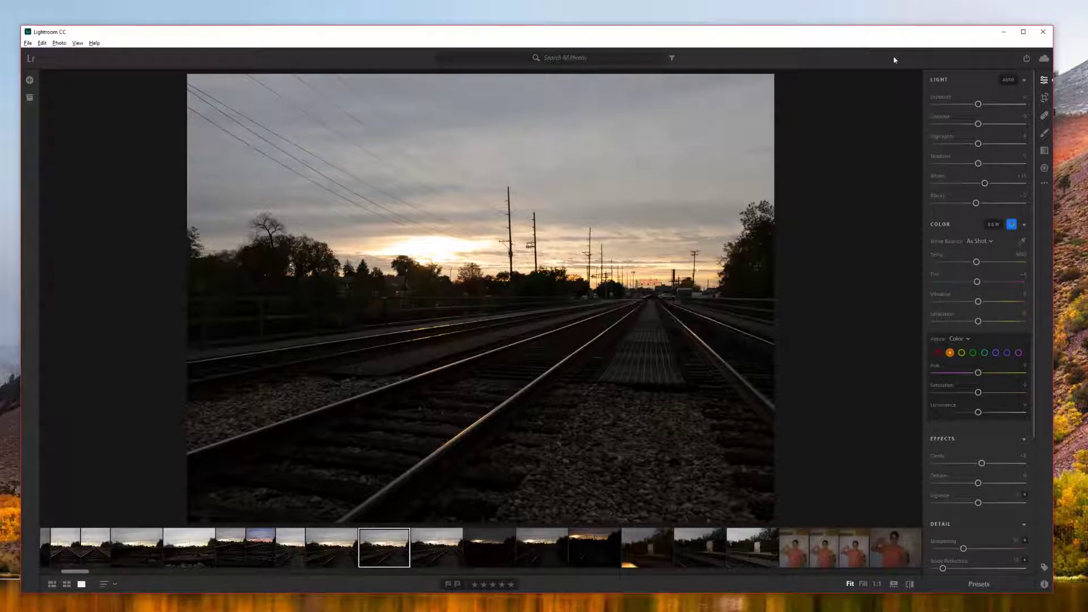
pyautogui.moveTo(978, 108)
pyautogui.mouseDown()
pyautogui.moveTo(986, 125)
pyautogui.moveTo(947, 146)
pyautogui.moveTo(979, 106)
pyautogui.mouseUp()
pyautogui.moveTo(945, 144); pyautogui.dragTo(963, 163)
pyautogui.click(978, 164)
pyautogui.moveTo(976, 203); pyautogui.dragTo(974, 203)
pyautogui.moveTo(963, 164)
pyautogui.mouseDown()
pyautogui.moveTo(951, 164)
pyautogui.moveTo(955, 183)
pyautogui.mouseUp()
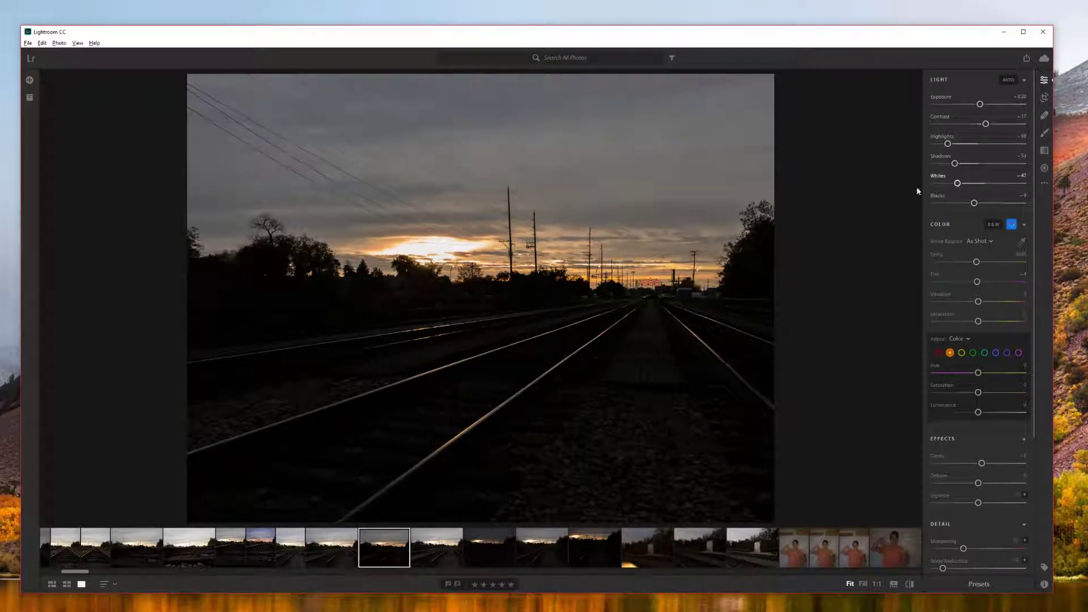
# Step: Preview the photo in black and white, return to color, and set orange saturation to +37 with a raised orange luminance
pyautogui.click(1001, 224)
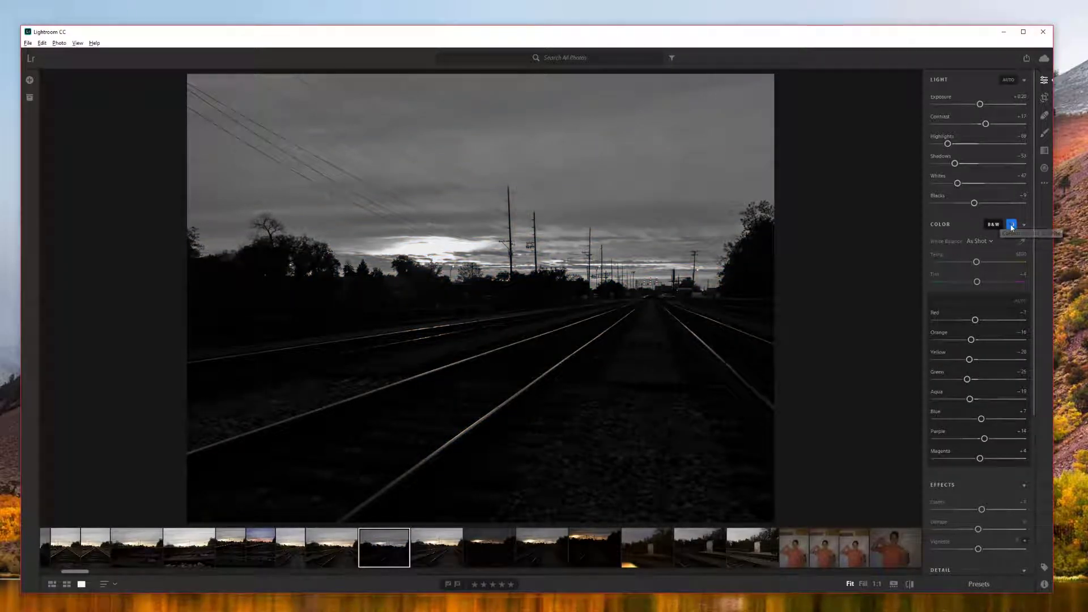
pyautogui.click(992, 225)
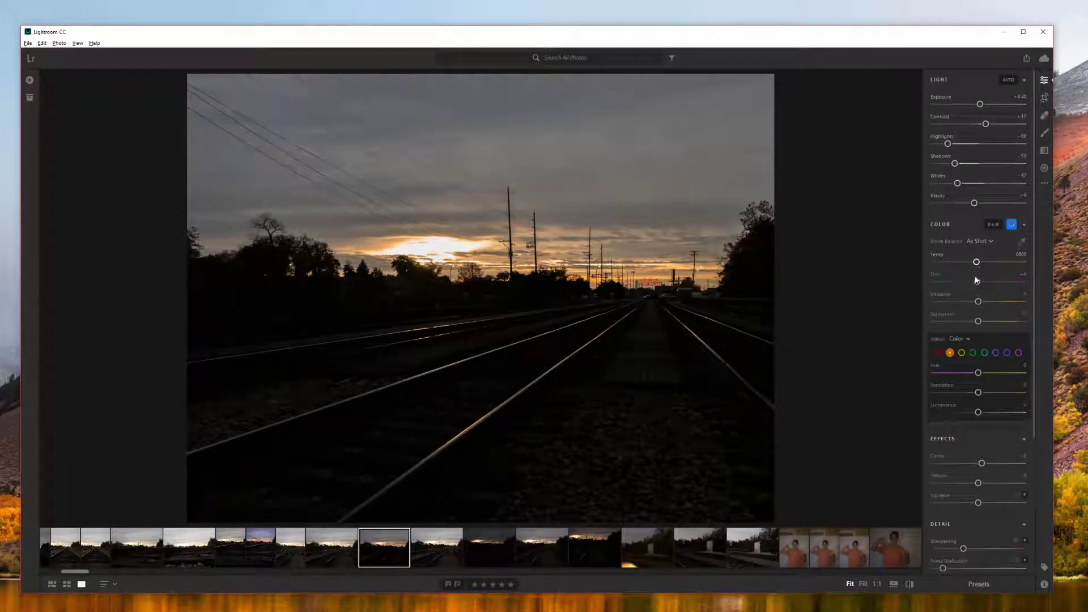
pyautogui.moveTo(978, 392); pyautogui.dragTo(987, 418)
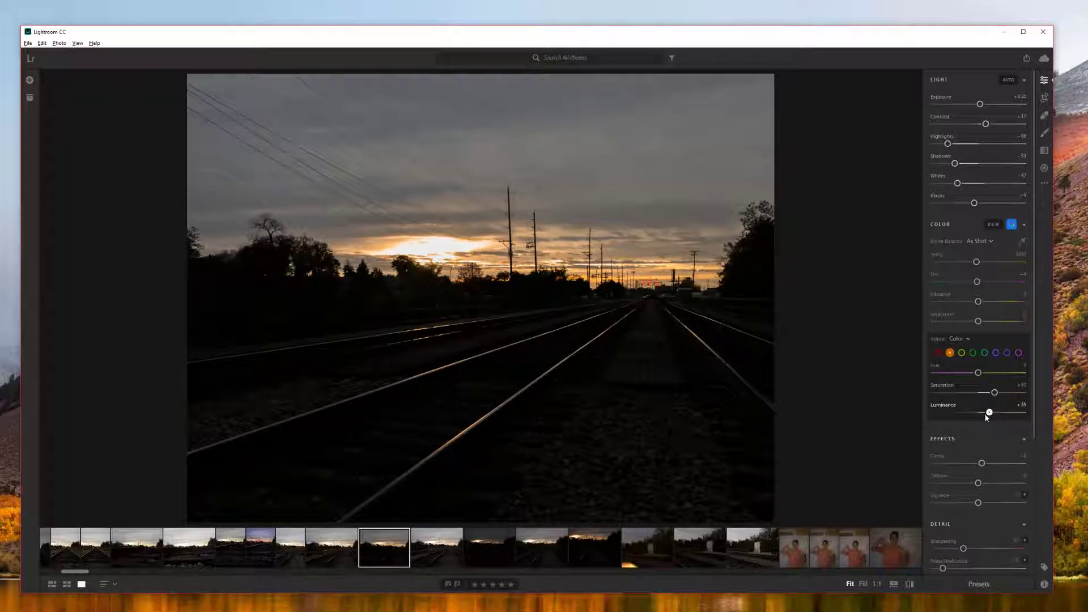
# Step: Set the red tones to about +20 saturation and -24 luminance, checking the signal lights up close
pyautogui.click(938, 353)
pyautogui.moveTo(977, 413); pyautogui.dragTo(989, 392)
pyautogui.click(567, 281)
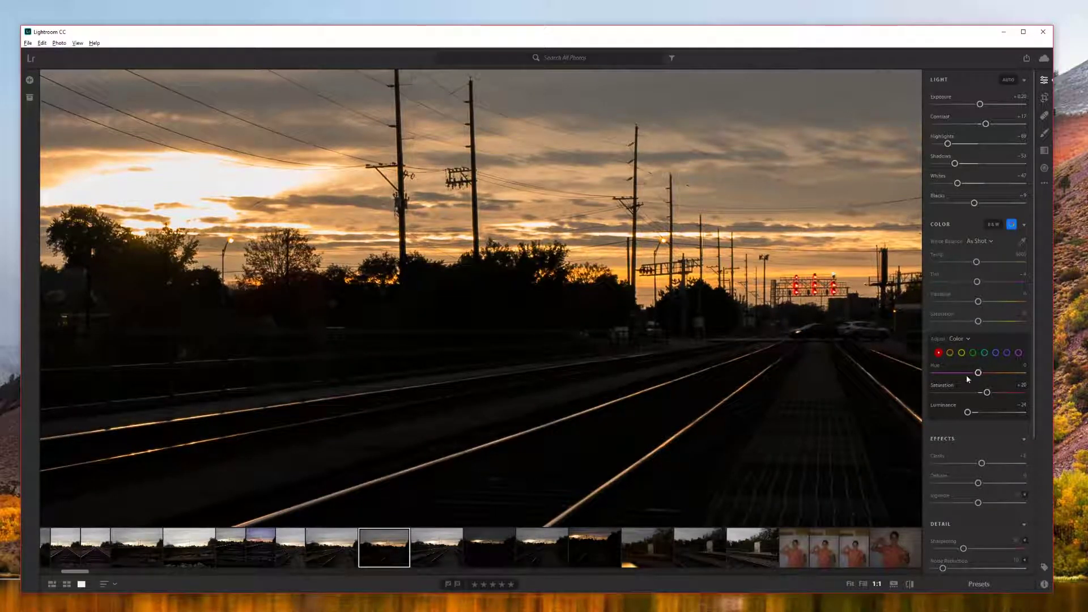
pyautogui.moveTo(972, 392); pyautogui.dragTo(983, 392)
# Step: Set the yellow tones to about +66 saturation and -22 luminance
pyautogui.click(962, 353)
pyautogui.moveTo(978, 392); pyautogui.dragTo(1004, 392)
pyautogui.moveTo(1016, 400); pyautogui.dragTo(968, 412)
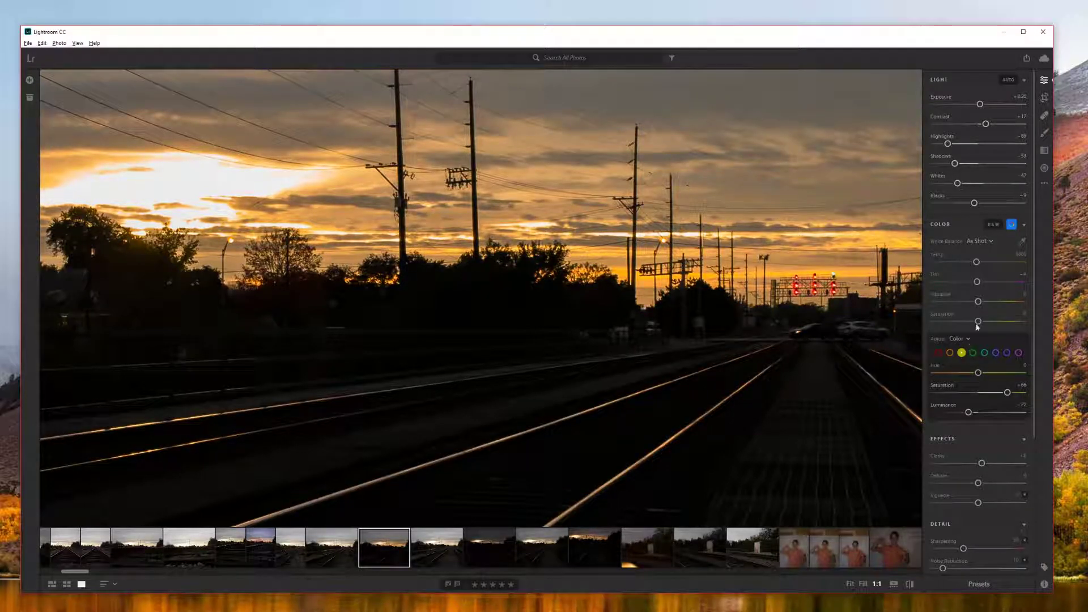
# Step: Close the color mixer, set the white balance to Cloudy, and view the whole photo
pyautogui.click(1011, 224)
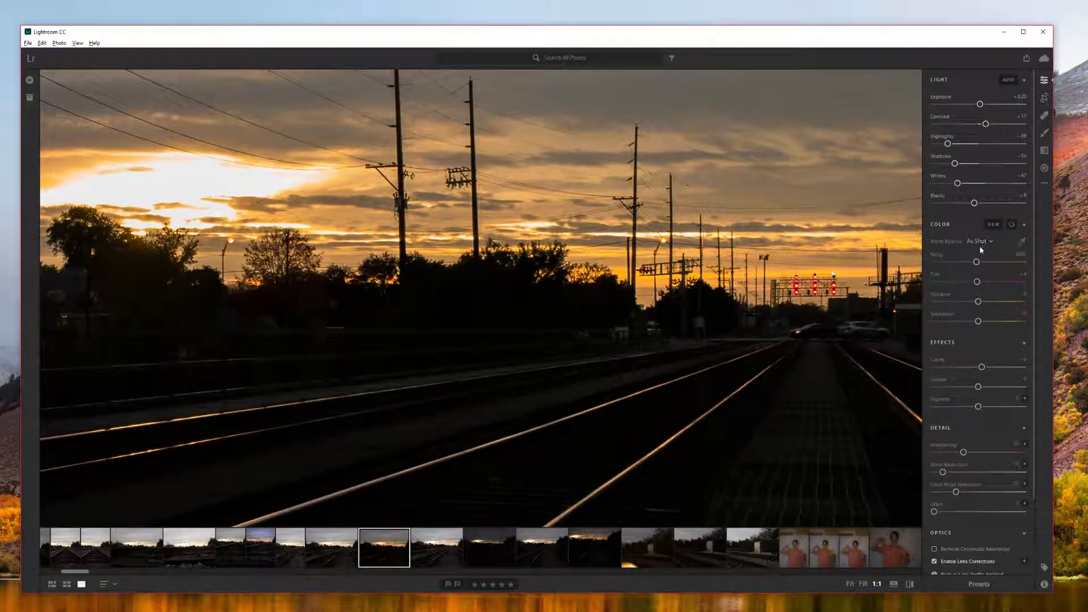
pyautogui.click(979, 242)
pyautogui.click(981, 310)
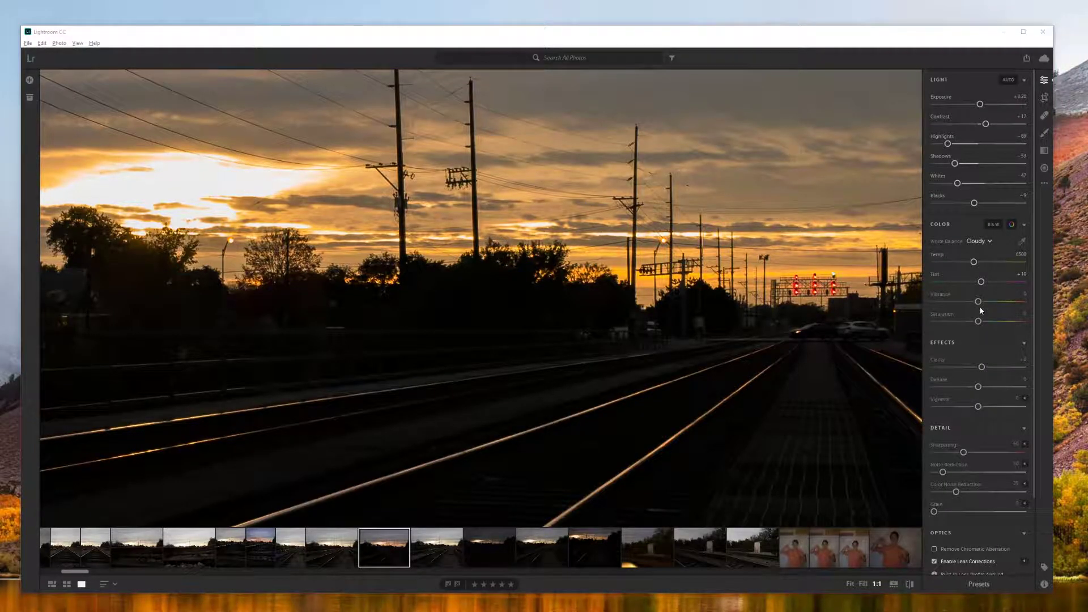
pyautogui.click(417, 235)
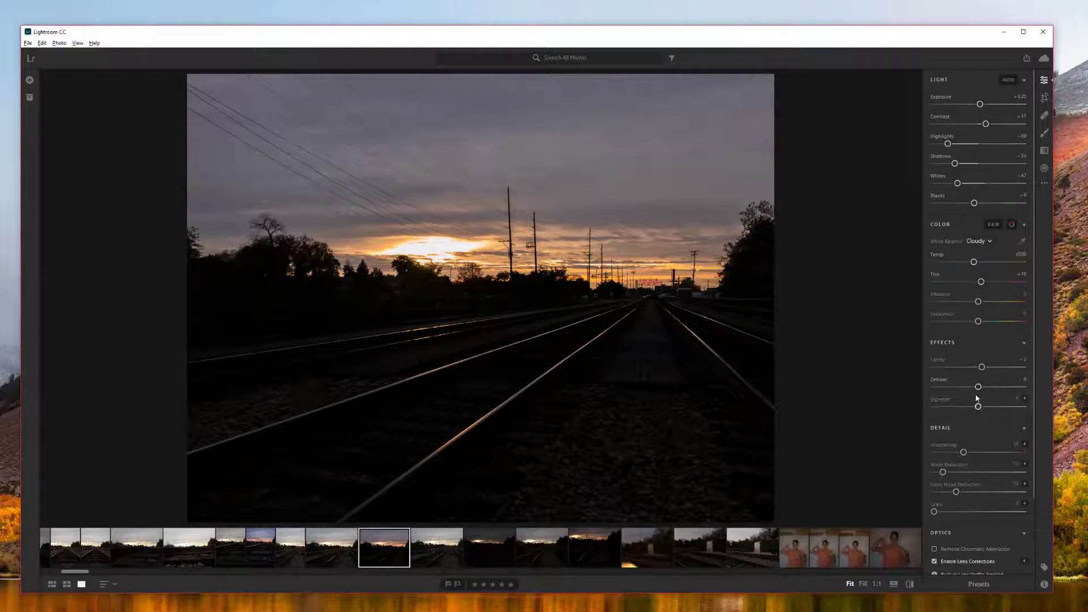
# Step: Try Clarity at -8 and at +100, comparing the effect on the tracks at 1:1 zoom
pyautogui.moveTo(984, 367); pyautogui.dragTo(973, 368)
pyautogui.press('z')
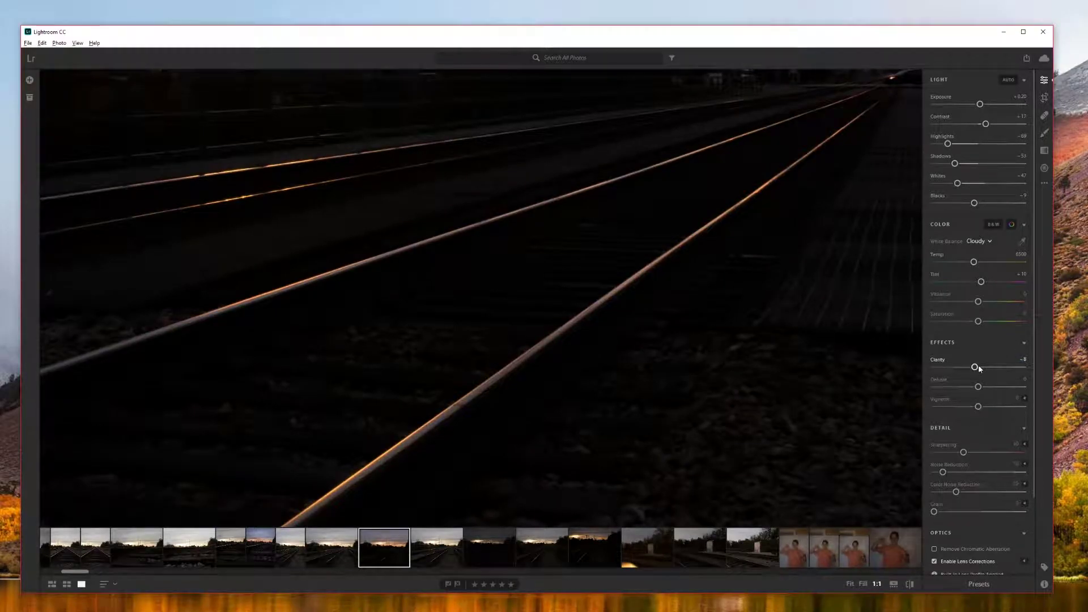
pyautogui.moveTo(975, 367); pyautogui.dragTo(1025, 367)
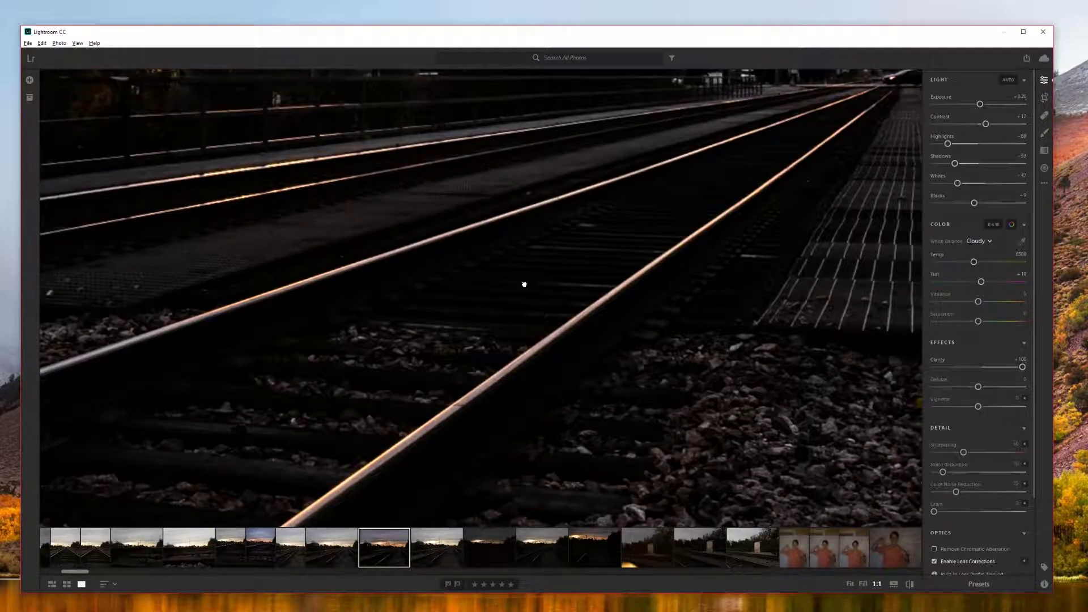
pyautogui.press('z')
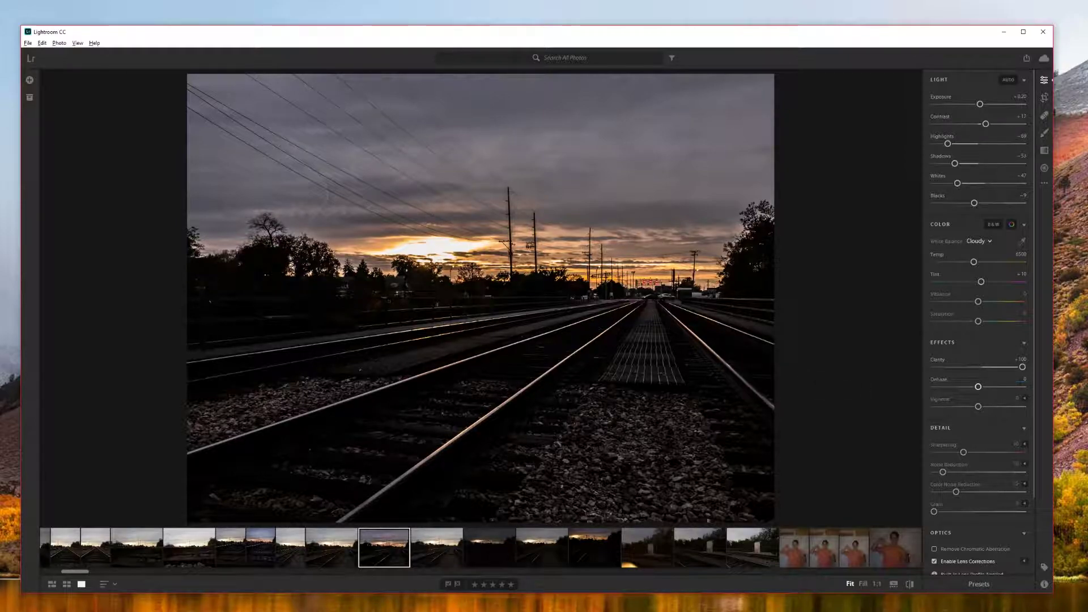
# Step: Set Clarity to -14 and Dehaze to +32, add a slight dark vignette, and set Noise Reduction to 35 and Color Noise Reduction to 60
pyautogui.moveTo(990, 366); pyautogui.dragTo(972, 408)
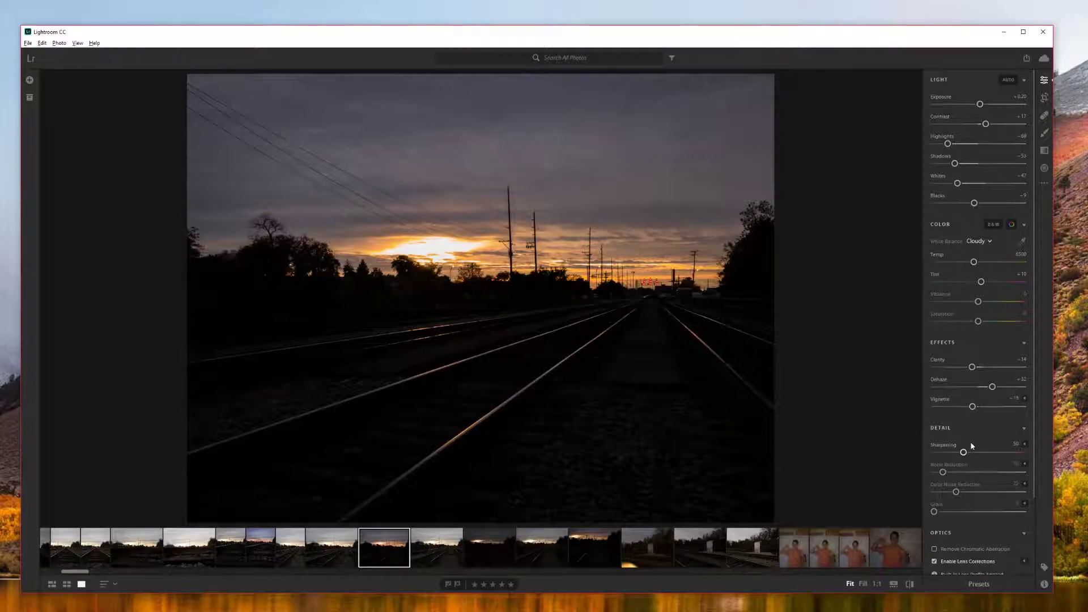
pyautogui.scroll(-2, 963, 445)
pyautogui.moveTo(943, 421); pyautogui.dragTo(964, 422)
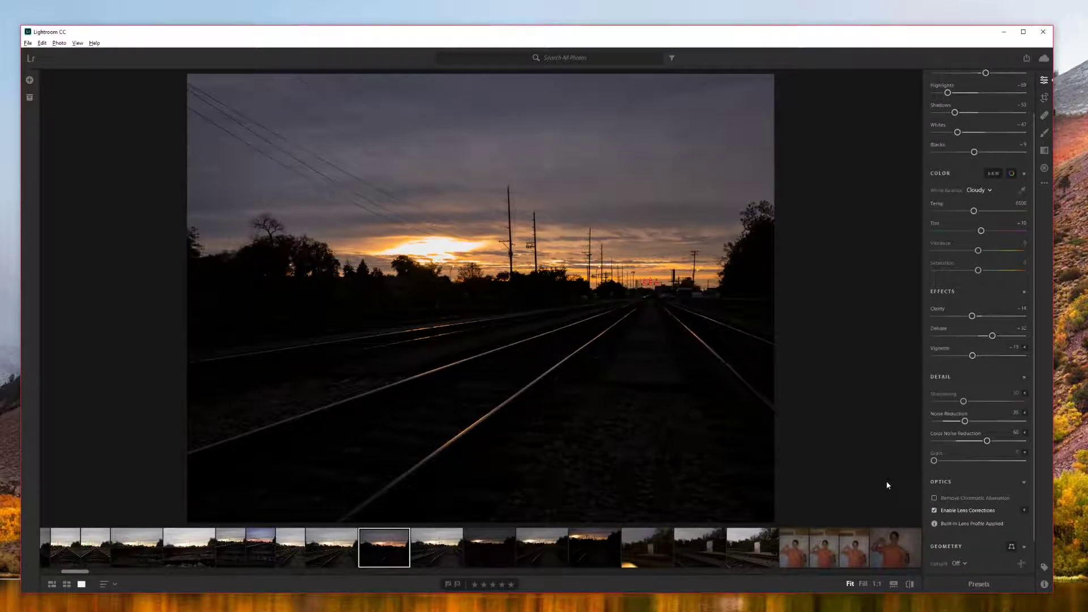
# Step: Compare the photo with lens corrections on and off, leave them disabled, and open the crop tool
pyautogui.click(934, 511)
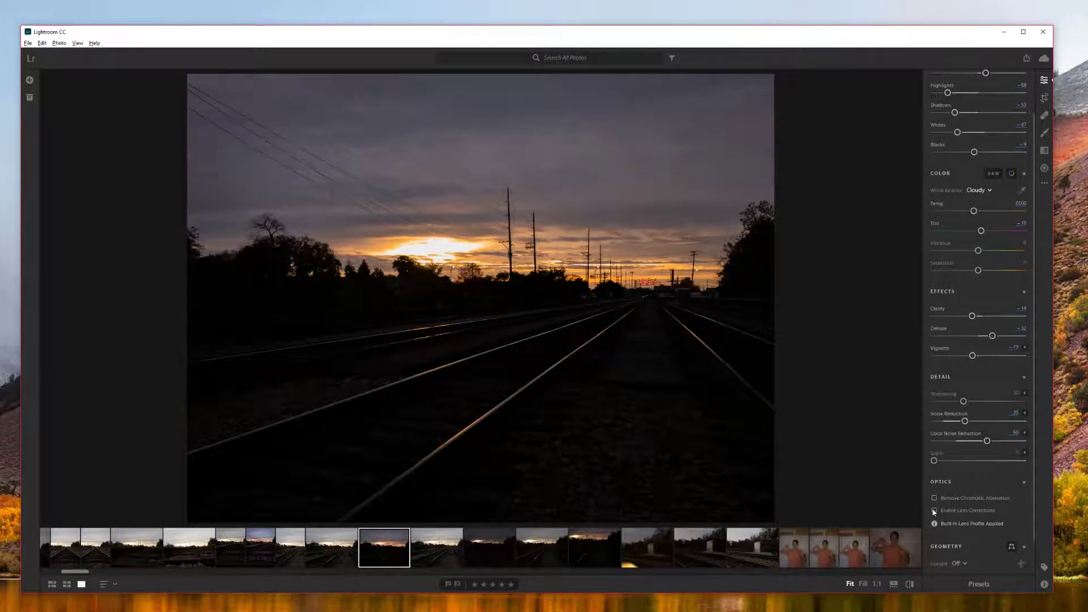
pyautogui.click(933, 511)
pyautogui.click(933, 511)
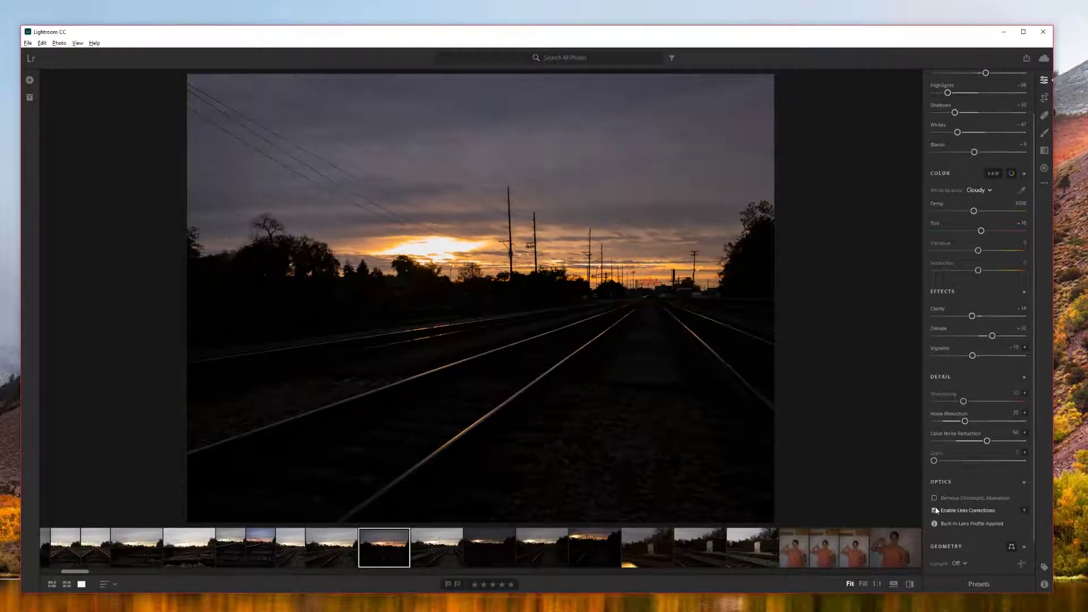
pyautogui.click(935, 510)
pyautogui.click(935, 511)
pyautogui.click(935, 509)
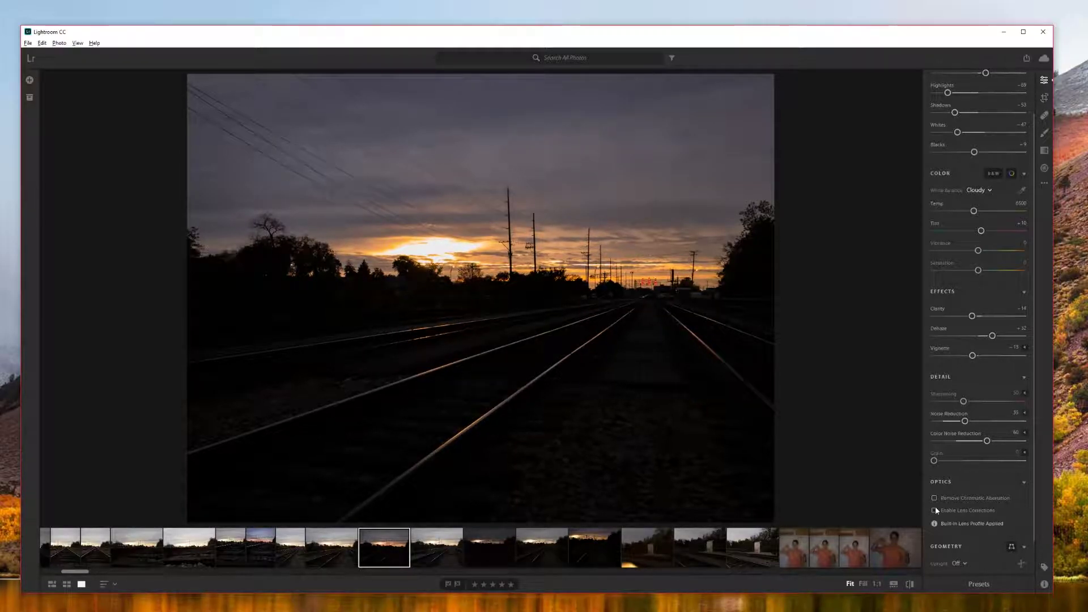
pyautogui.scroll(3, 963, 451)
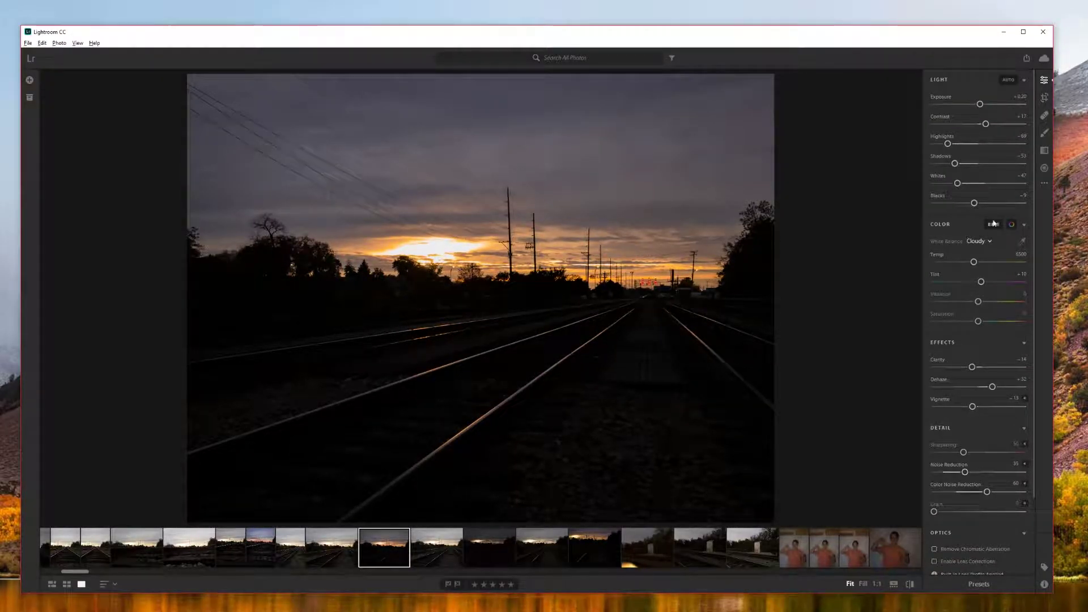
pyautogui.click(1044, 97)
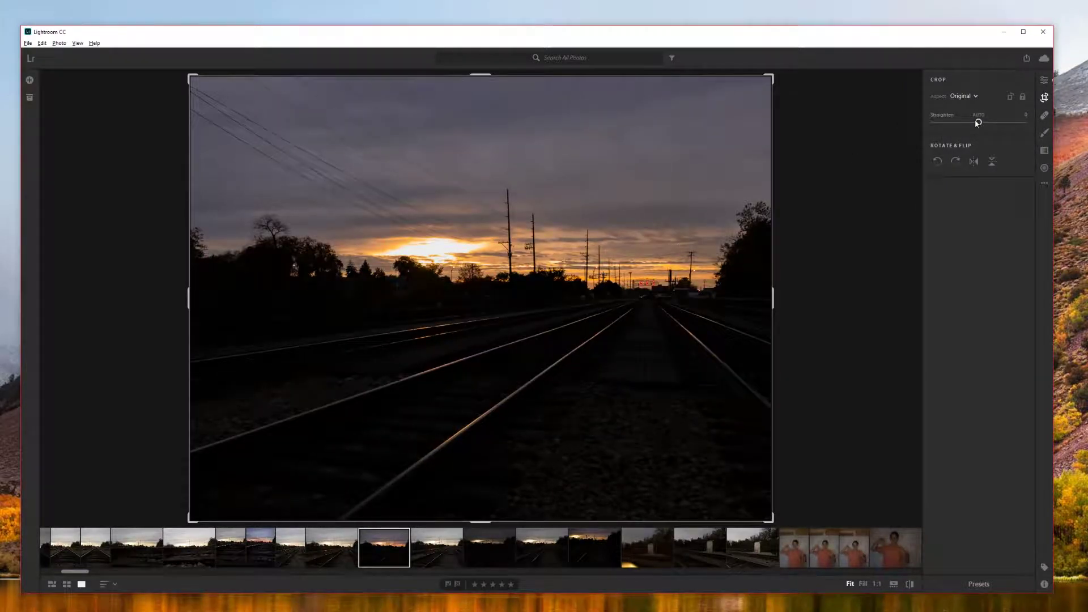
# Step: Try rotating the photo by about 15 degrees with the straighten control and undo the rotation
pyautogui.click(977, 120)
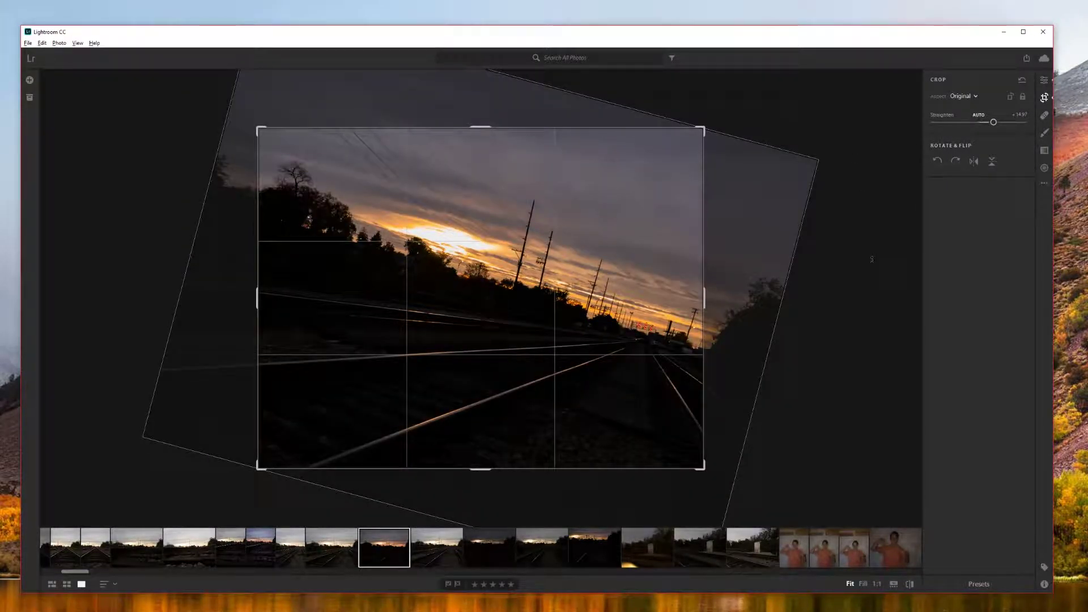
pyautogui.moveTo(613, 493); pyautogui.dragTo(747, 456)
pyautogui.hotkey('ctrl', 'z')
pyautogui.hotkey('ctrl', 'z')
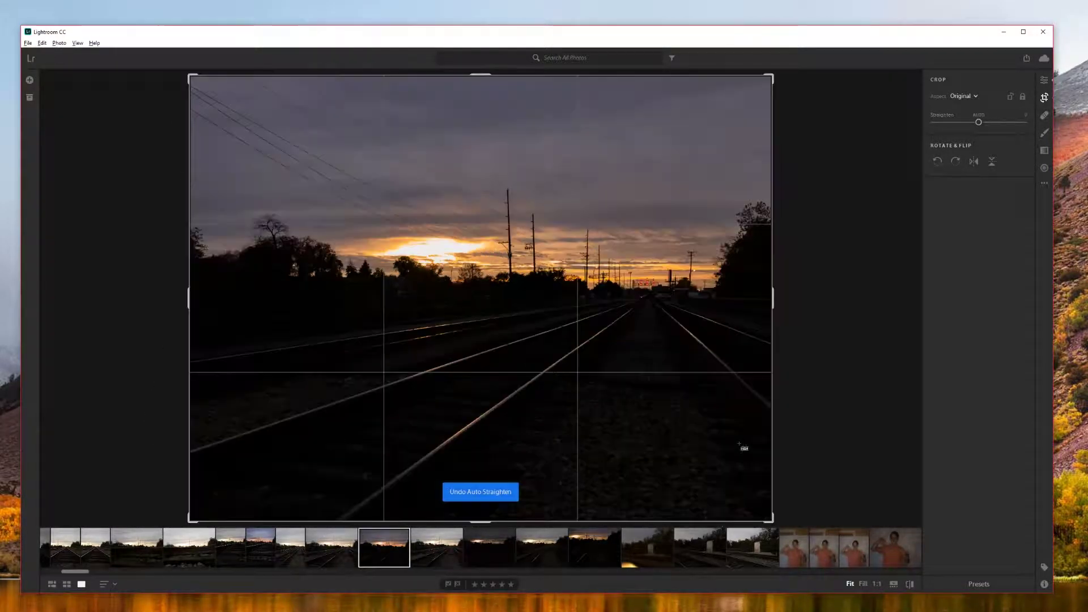
# Step: Shrink the crop frame from its lower-right corner, try the Custom aspect, and enlarge the frame to include most of the photo
pyautogui.moveTo(770, 520); pyautogui.dragTo(655, 432)
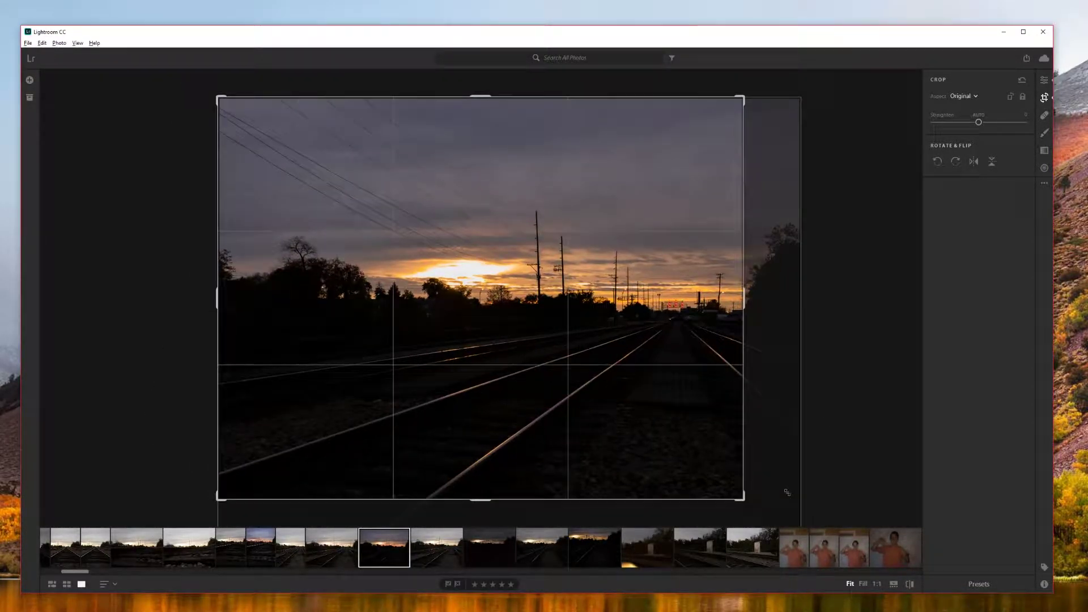
pyautogui.click(963, 96)
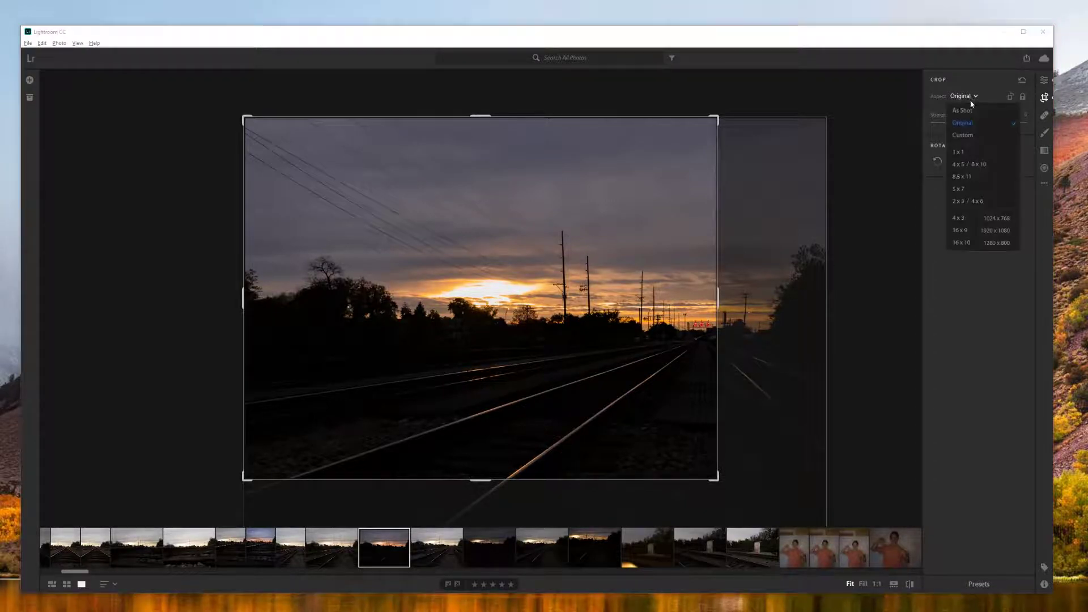
pyautogui.press('Escape')
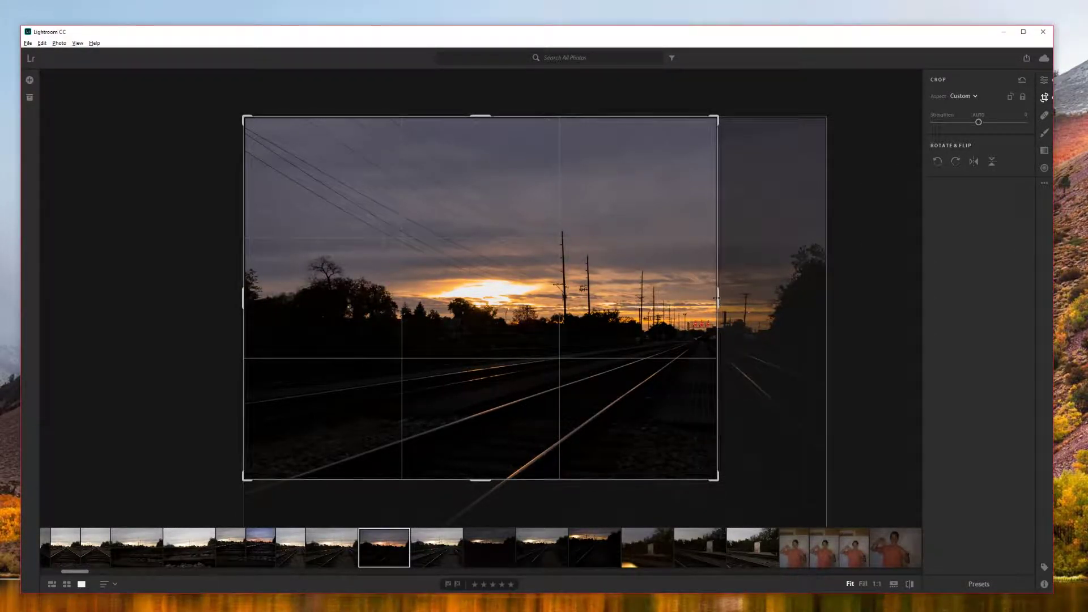
pyautogui.moveTo(718, 479); pyautogui.dragTo(753, 489)
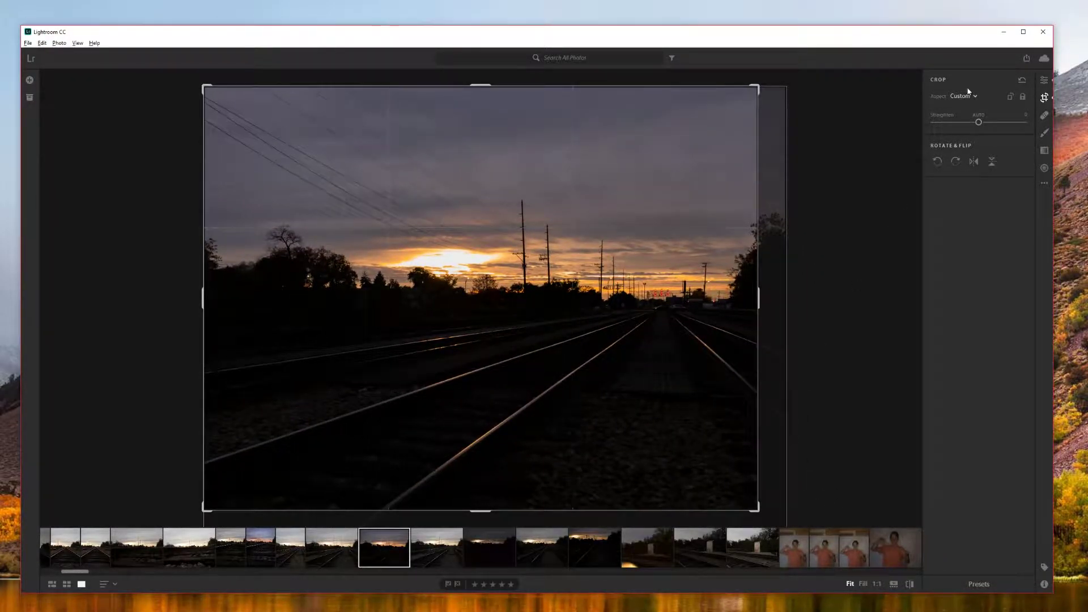
# Step: Set the crop aspect ratio to 5 x 7 and reposition the photo within the frame to keep the trees at the right edge
pyautogui.click(976, 96)
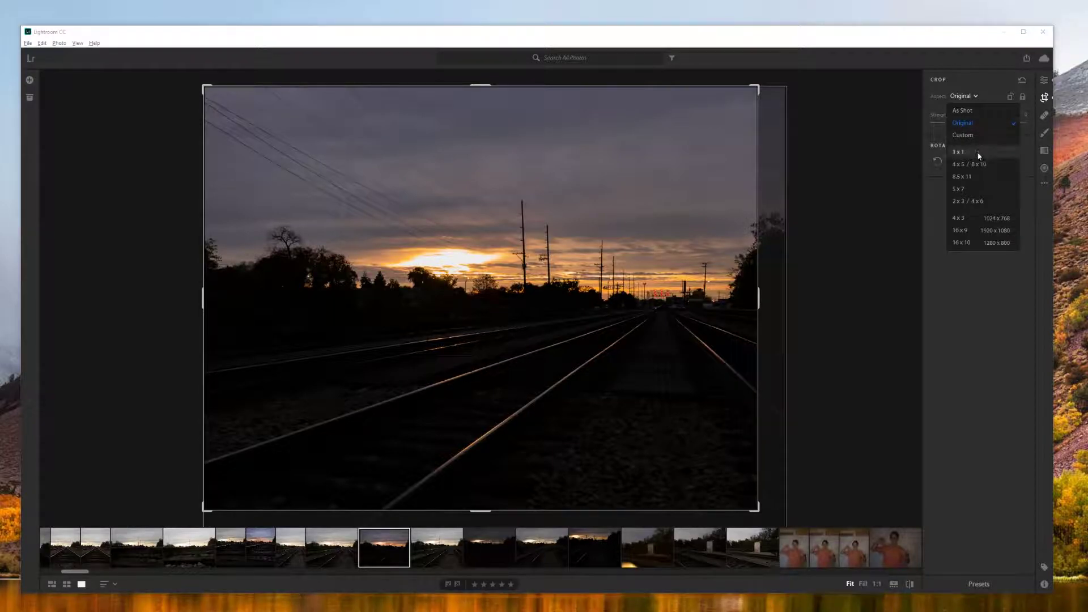
pyautogui.click(972, 188)
pyautogui.moveTo(576, 377); pyautogui.dragTo(487, 425)
pyautogui.moveTo(648, 354); pyautogui.dragTo(512, 459)
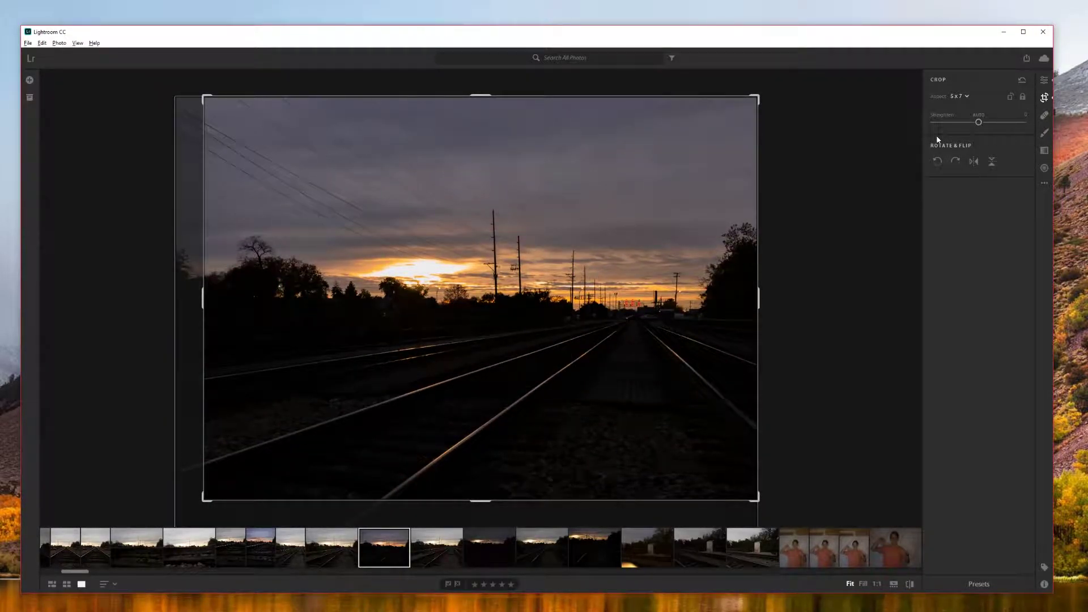
# Step: Leave the crop tool and, in the color mixer, set the aqua hue to +12 and the blue luminance to +25
pyautogui.press('e')
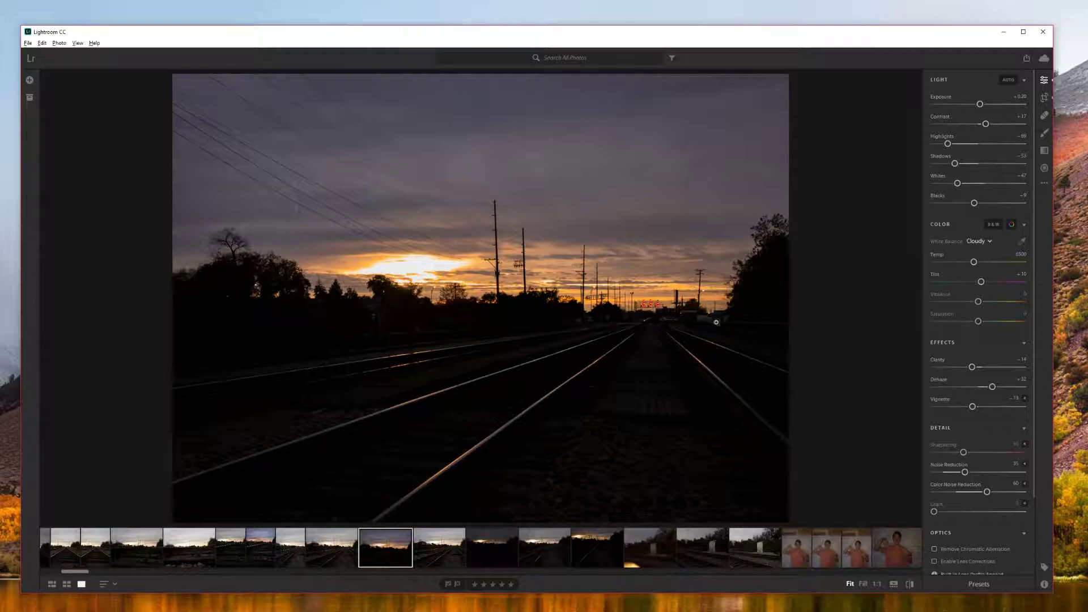
pyautogui.click(1011, 224)
pyautogui.click(983, 352)
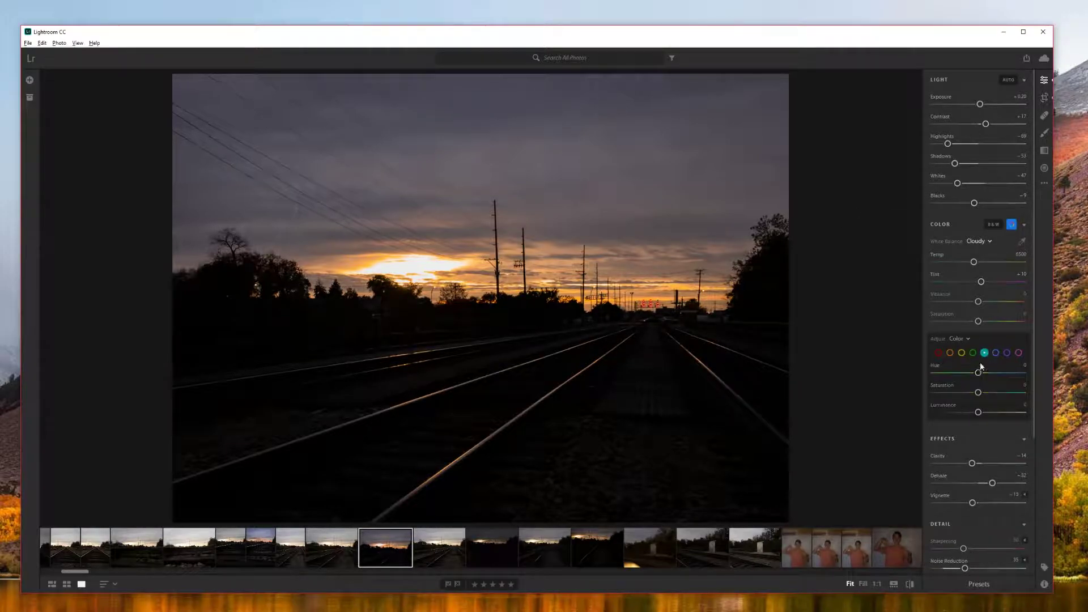
pyautogui.moveTo(980, 373)
pyautogui.mouseDown()
pyautogui.moveTo(1017, 368)
pyautogui.moveTo(916, 368)
pyautogui.moveTo(1004, 371)
pyautogui.moveTo(983, 372)
pyautogui.moveTo(1037, 392)
pyautogui.moveTo(978, 392)
pyautogui.mouseUp()
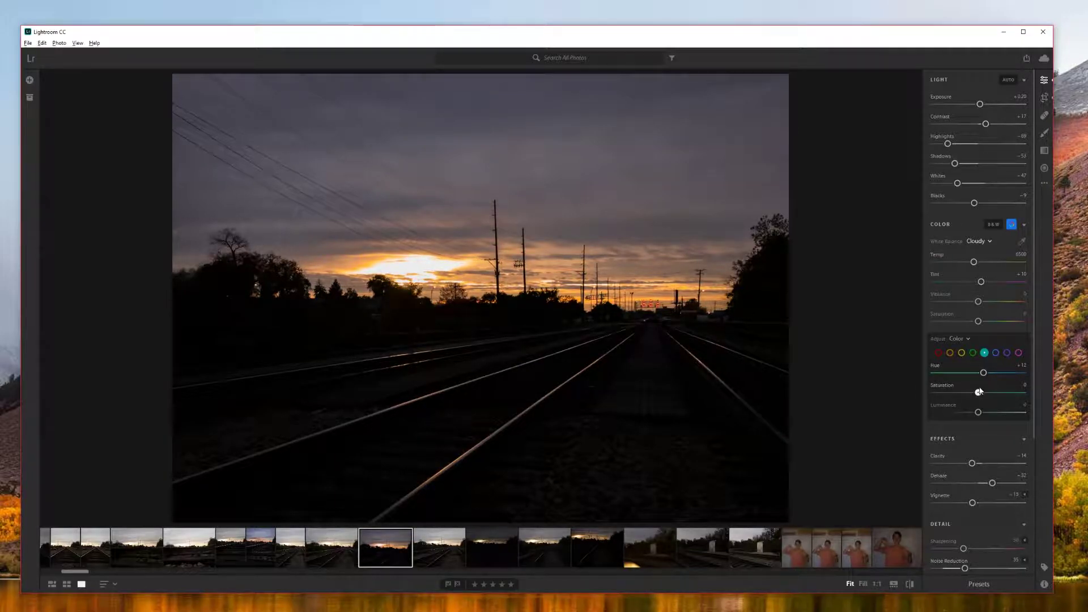
pyautogui.moveTo(890, 421); pyautogui.dragTo(989, 413)
pyautogui.click(995, 352)
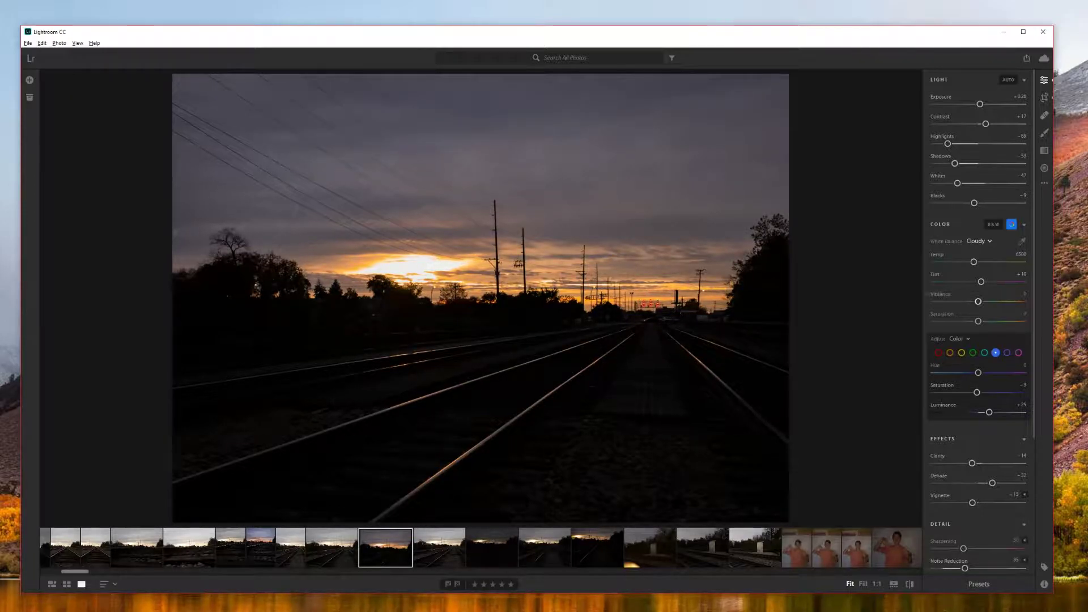
pyautogui.click(1011, 225)
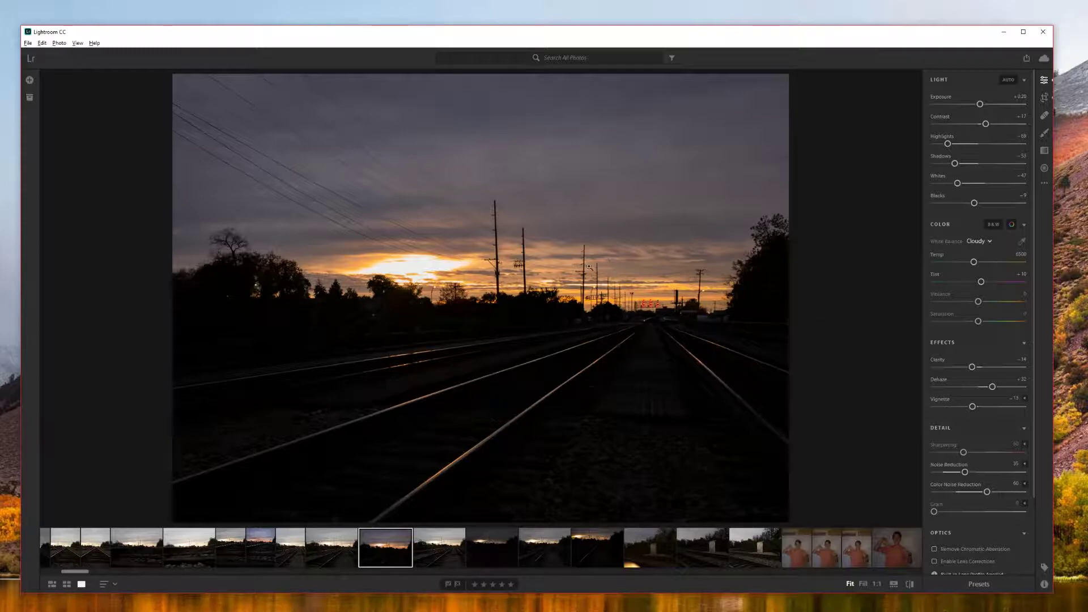
# Step: Inspect the sky and utility poles at 1:1 and set color noise reduction to 70
pyautogui.click(453, 284)
pyautogui.moveTo(522, 285); pyautogui.dragTo(376, 339)
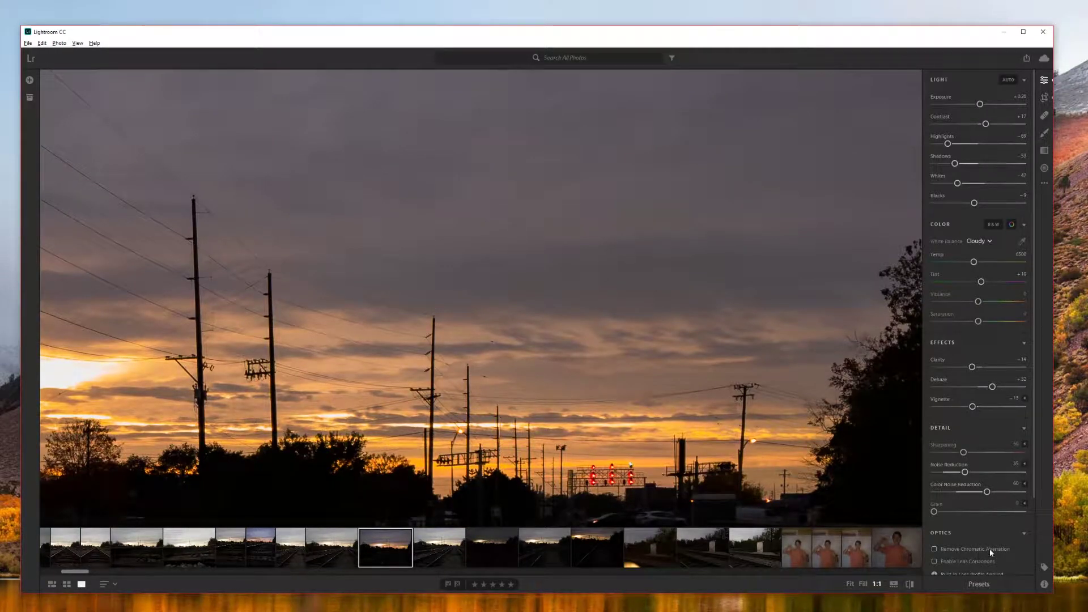
pyautogui.moveTo(994, 491); pyautogui.dragTo(998, 491)
# Step: Try grain at 100, check its effect on the whole photo, and return grain to 0
pyautogui.moveTo(940, 515); pyautogui.dragTo(1023, 511)
pyautogui.click(600, 395)
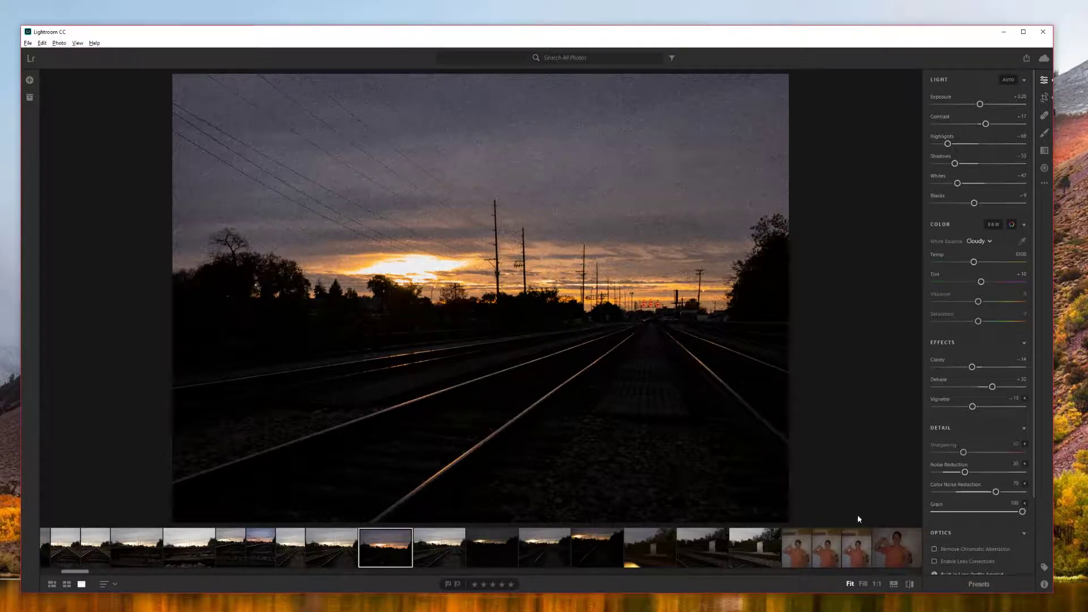
pyautogui.click(942, 512)
pyautogui.moveTo(942, 515); pyautogui.dragTo(933, 512)
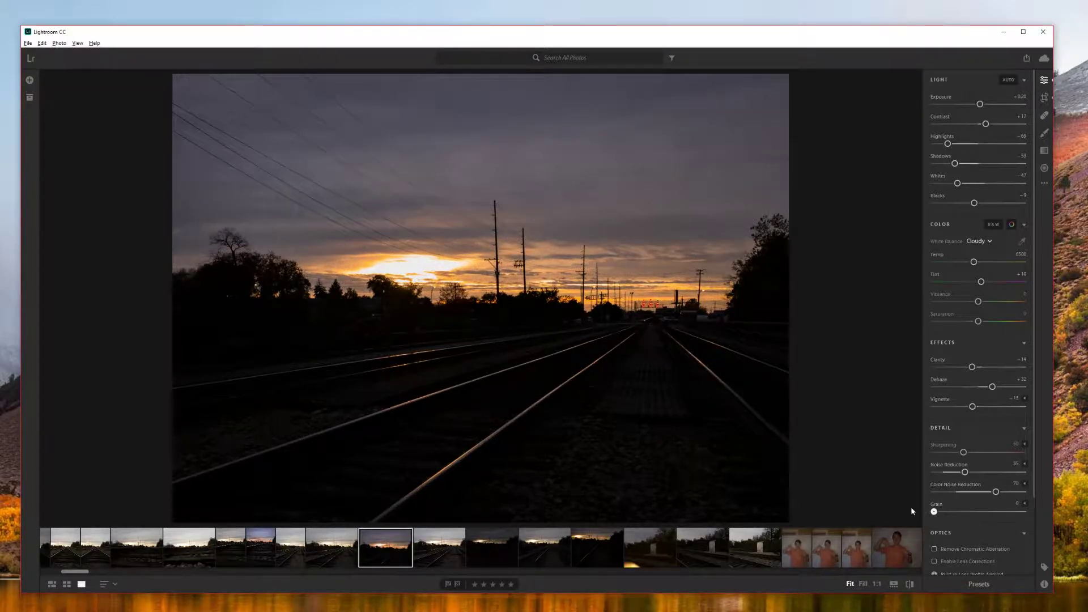
# Step: Reset color noise reduction while viewing the photo at 1:1, set it to 64, and return to the fitted view
pyautogui.click(583, 165)
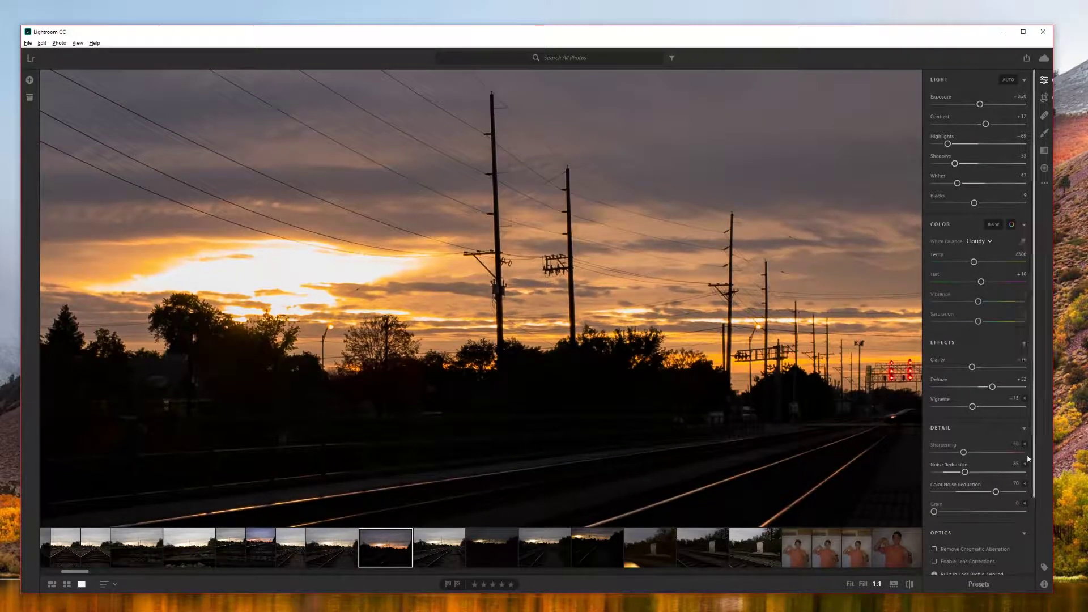
pyautogui.doubleClick(962, 486)
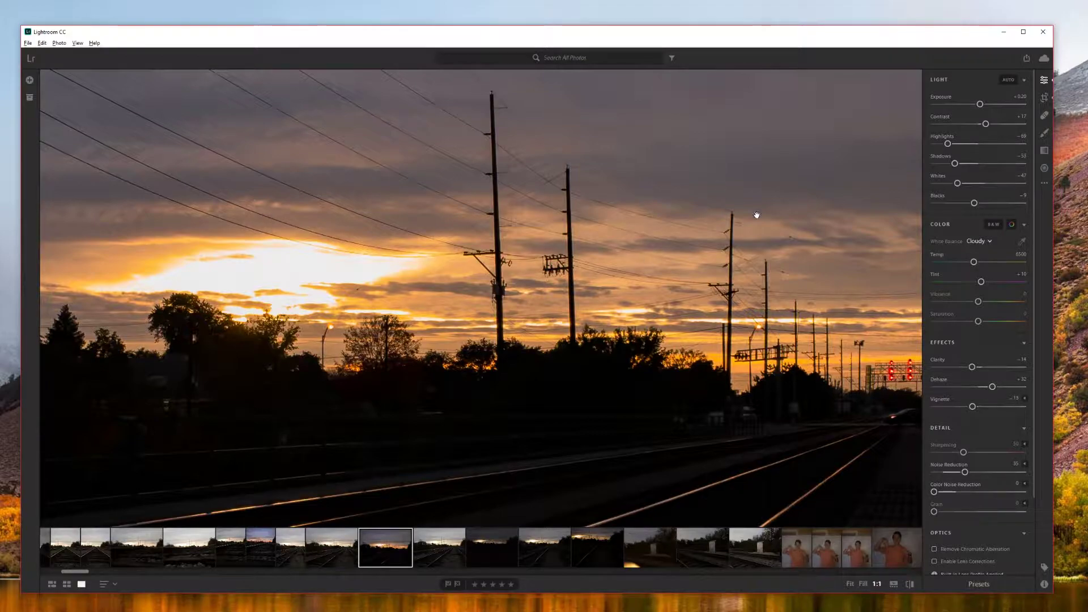
pyautogui.moveTo(934, 491); pyautogui.dragTo(990, 491)
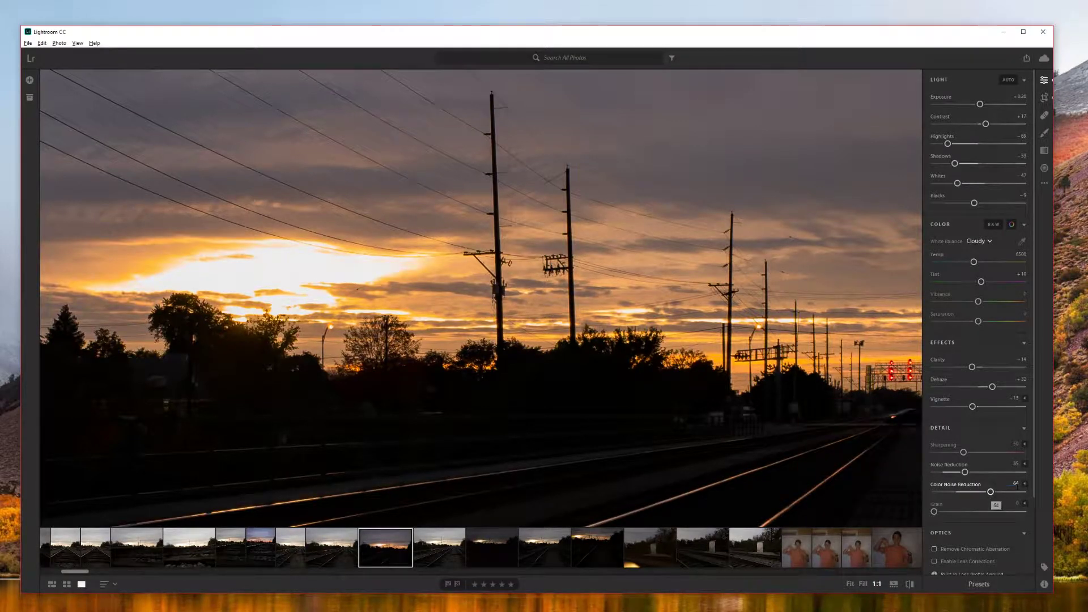
pyautogui.click(594, 258)
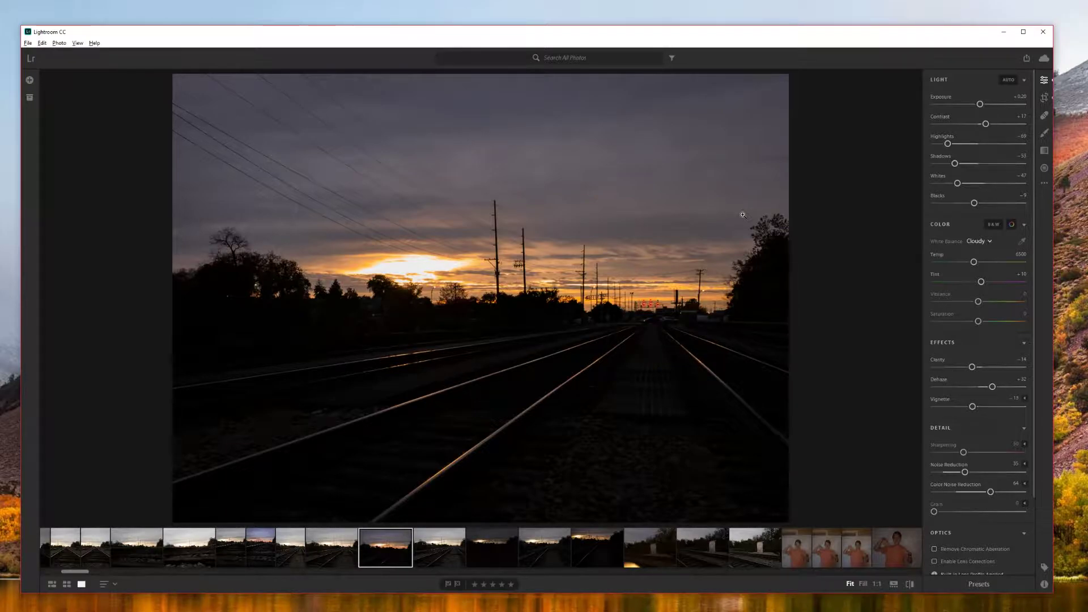
# Step: Check the cloud storage and sync status, moving the application window so the whole popup fits on screen
pyautogui.click(1044, 58)
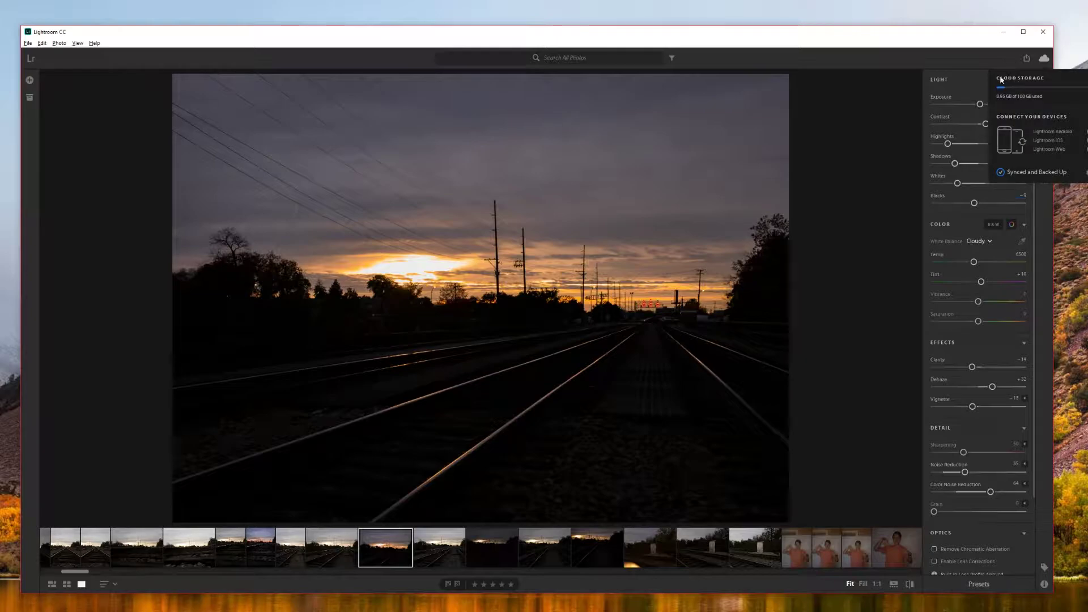
pyautogui.click(970, 52)
pyautogui.click(1044, 58)
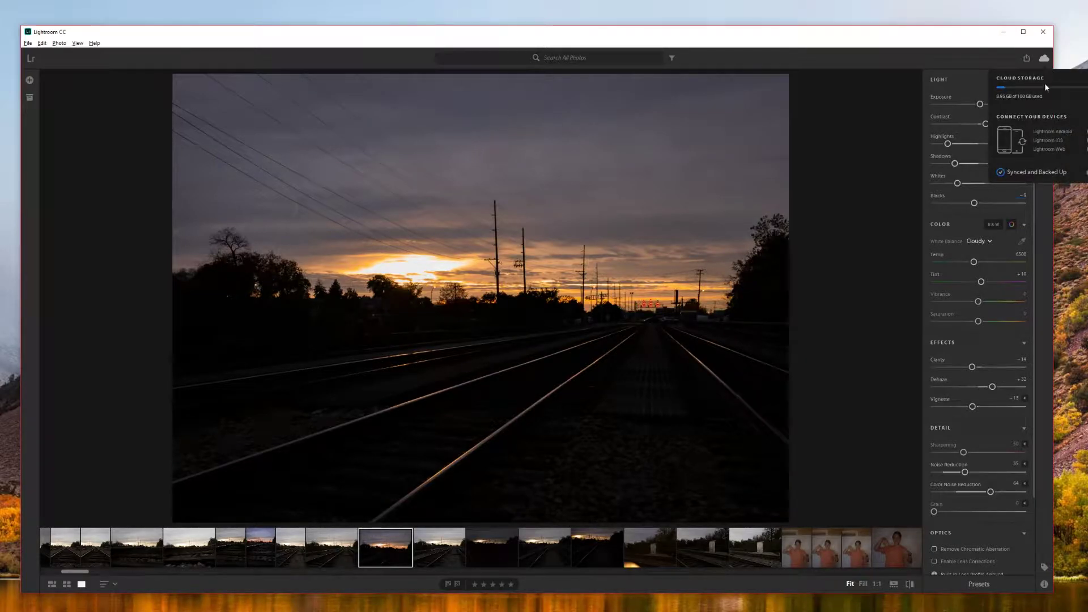
pyautogui.click(953, 53)
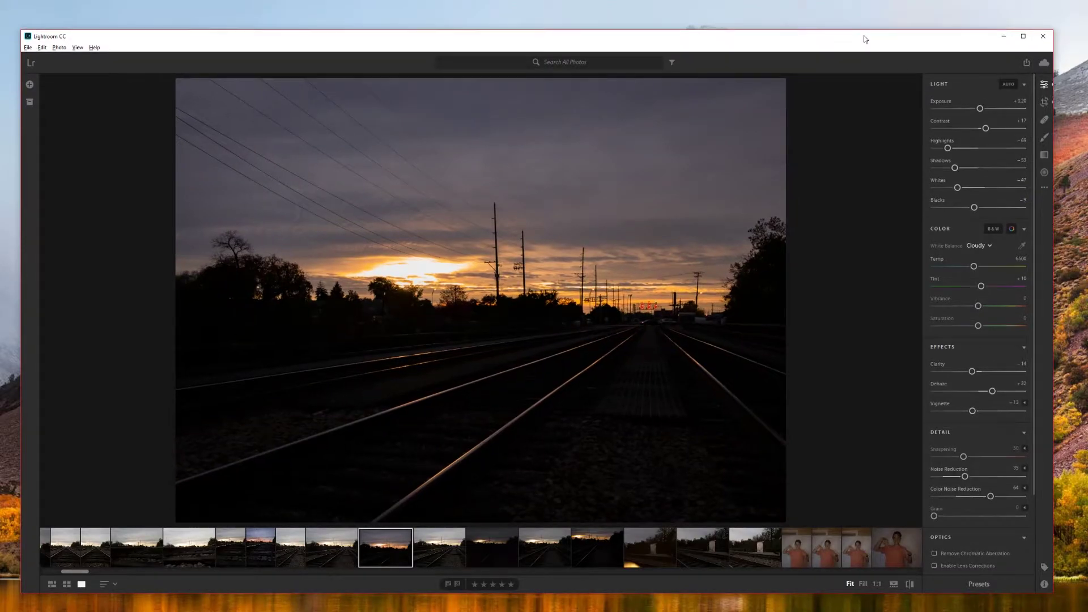
pyautogui.moveTo(864, 38); pyautogui.dragTo(659, 60)
pyautogui.click(837, 84)
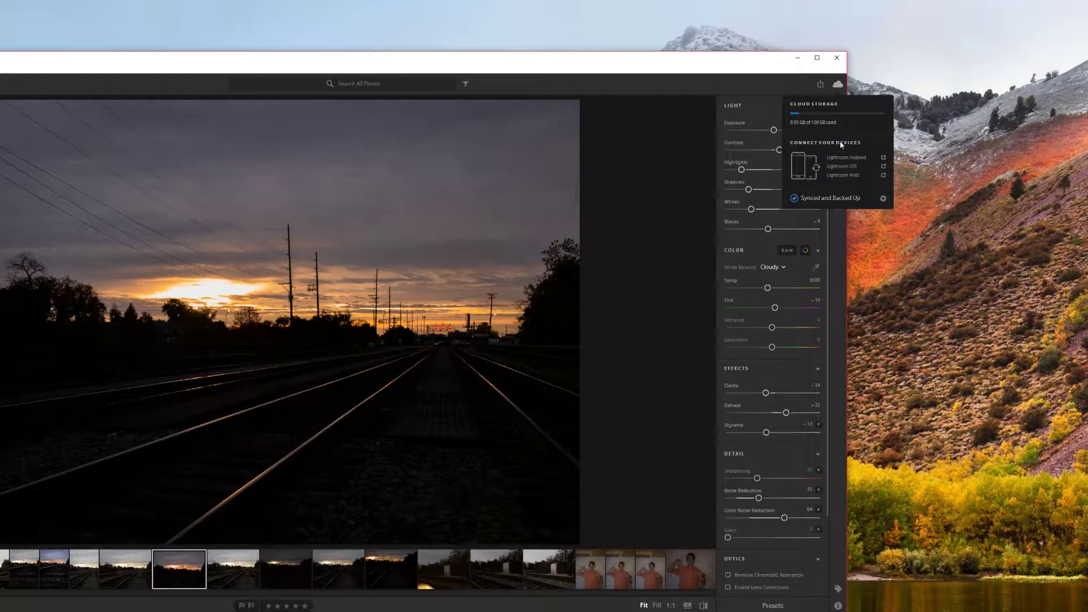
pyautogui.click(820, 249)
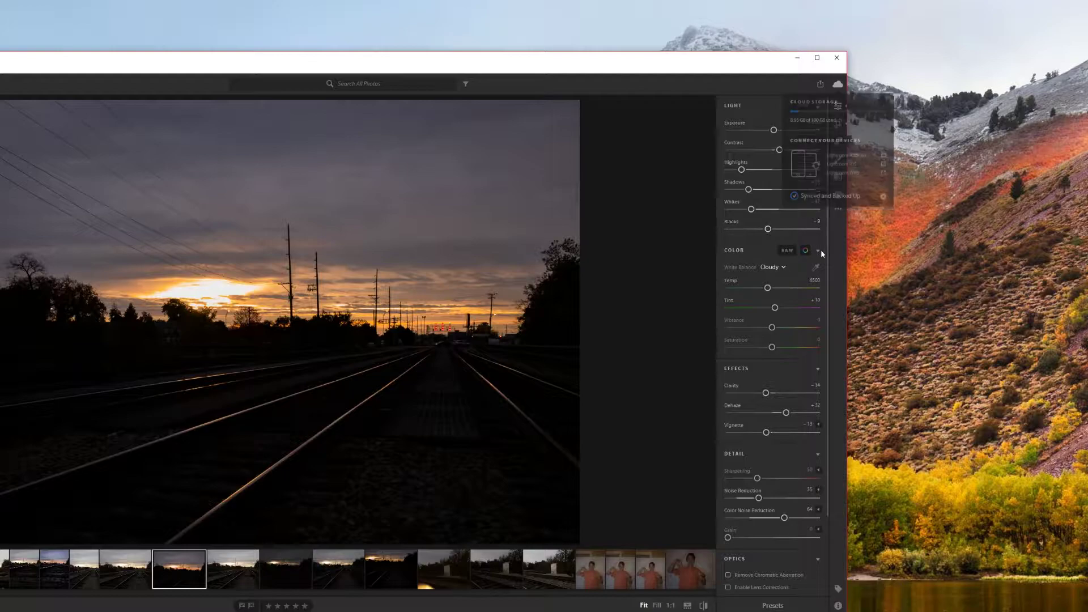
# Step: Review the account preferences through the cloud sync settings, close them, and reopen the cloud status to view the device links
pyautogui.click(836, 85)
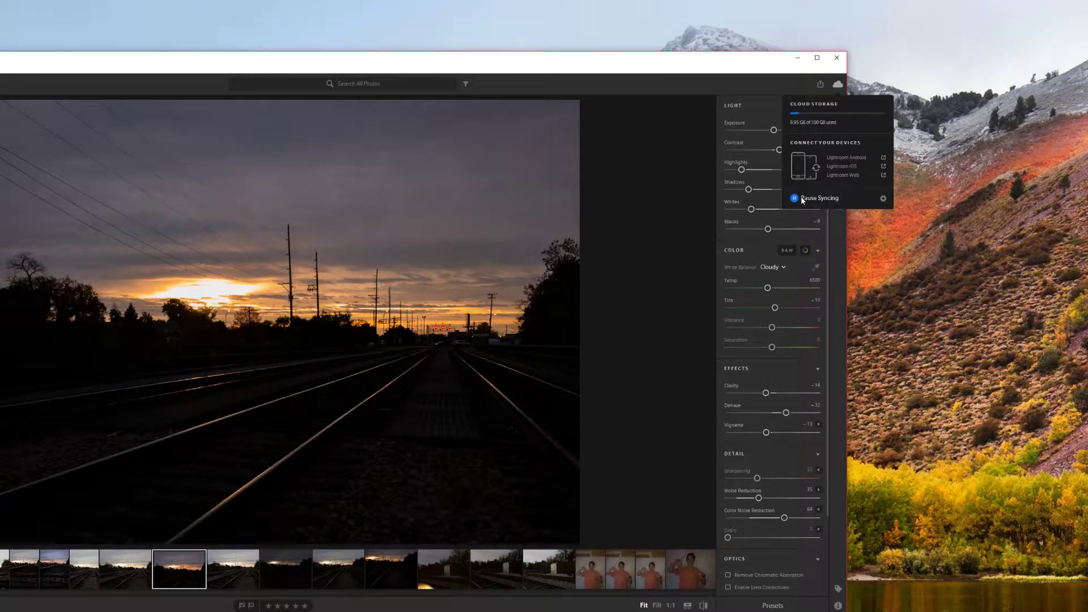
pyautogui.click(883, 198)
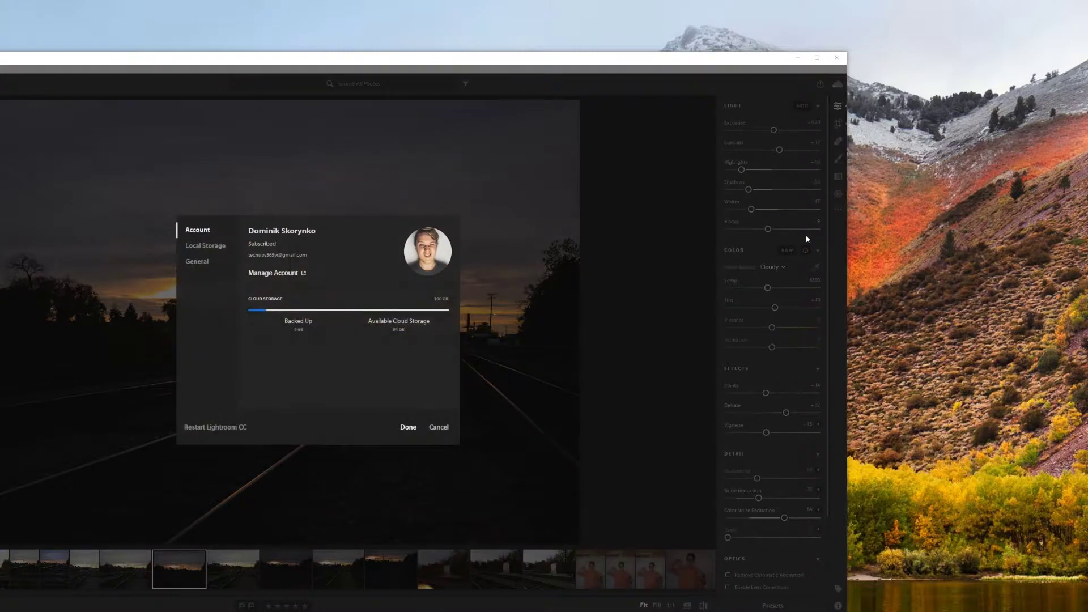
pyautogui.click(408, 428)
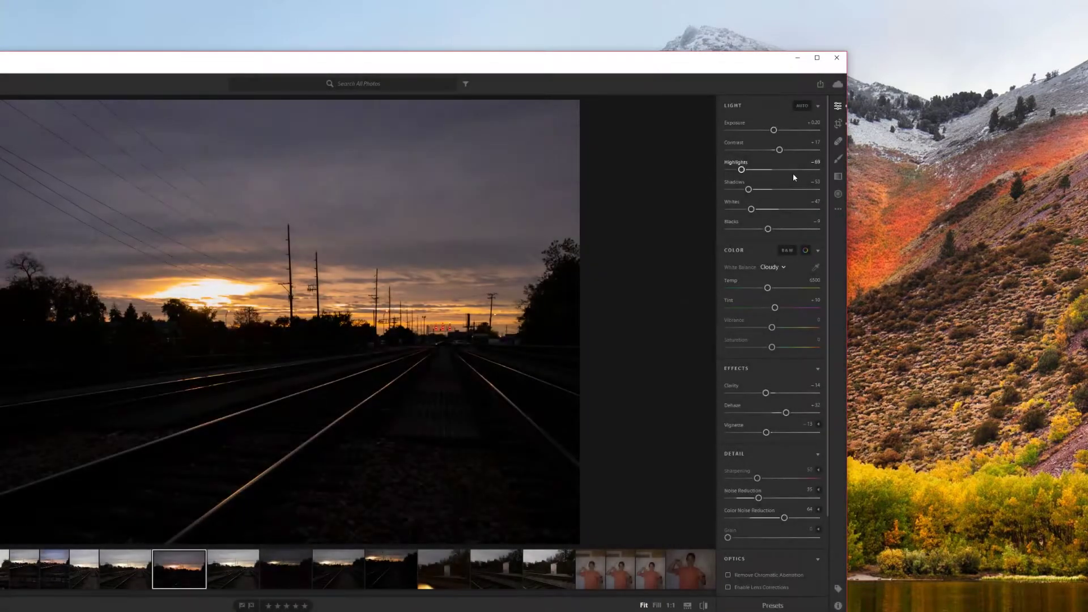
pyautogui.click(838, 84)
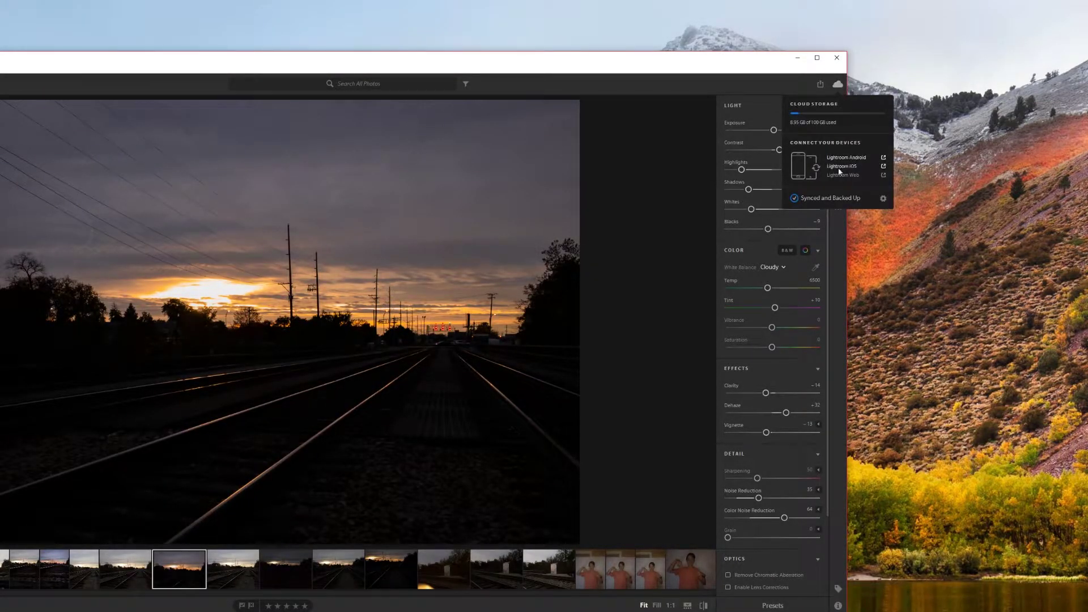